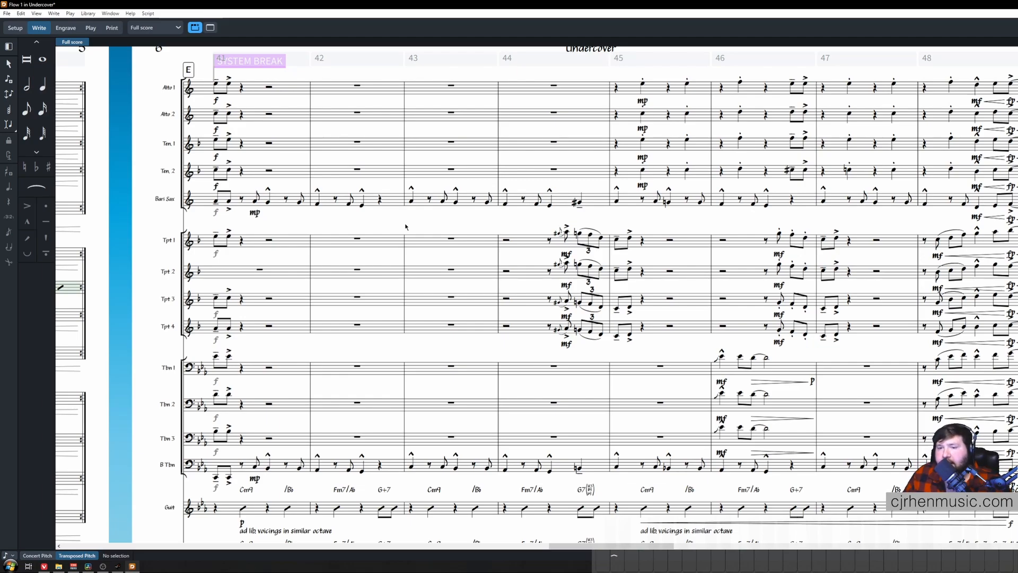
Shift a quarter note at the start of bar 42 in Alto 1 an eighth note later, earlier, and back to the downbeat.
left_click(358, 87)
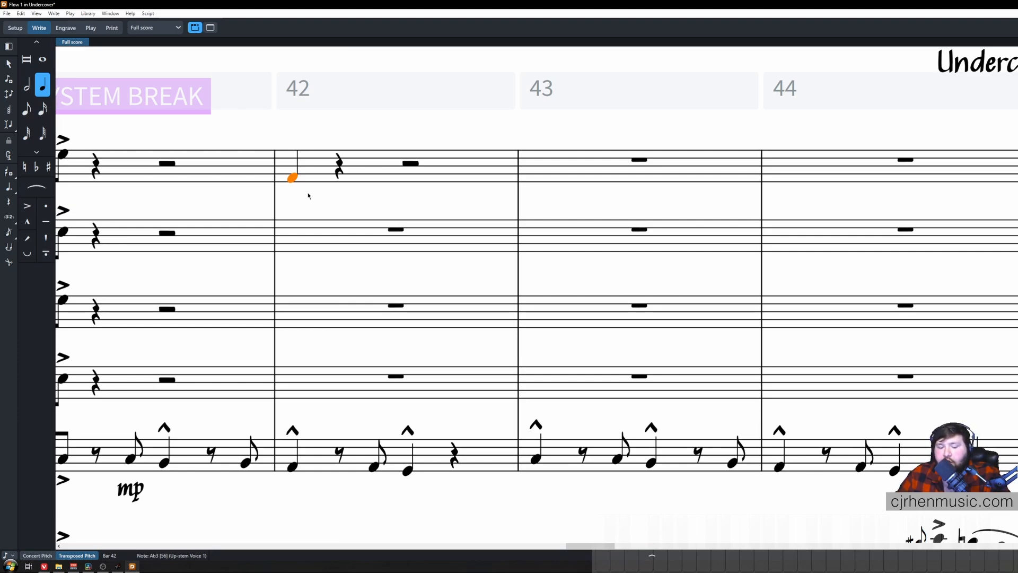
key("alt")
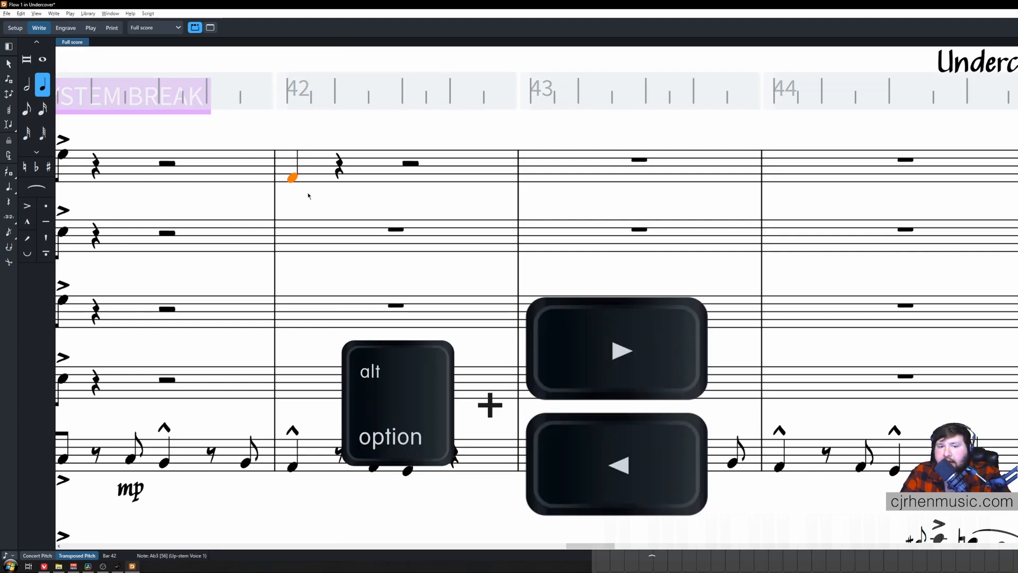
key("alt+Right")
key("alt+Left")
key("alt+Left")
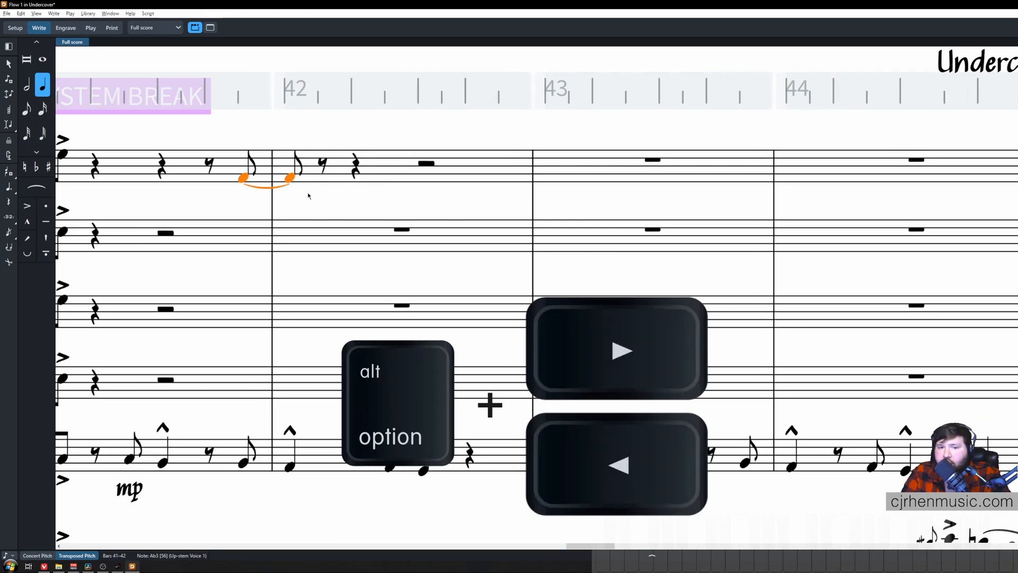
key("alt+Right")
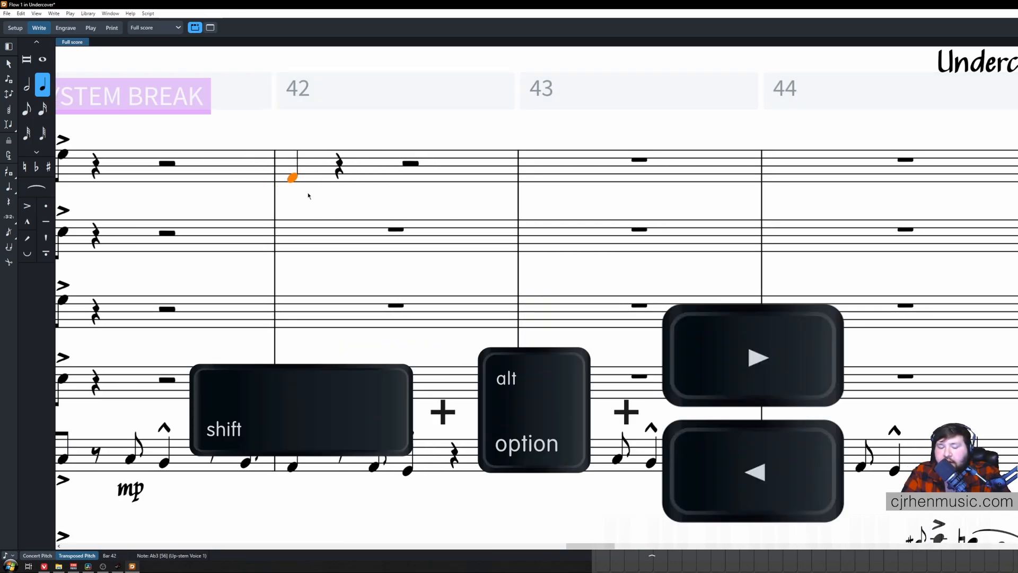
Shorten and lengthen the Alto 1 note in bar 42 by an eighth-note step, returning it to a quarter note.
key("alt")
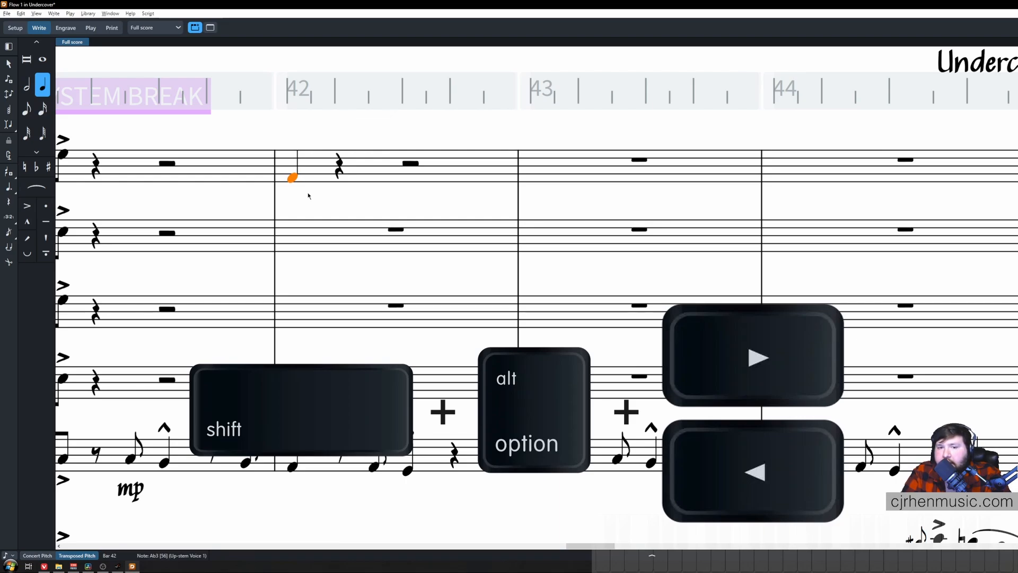
key("shift+alt+Left")
key("shift+alt+Right")
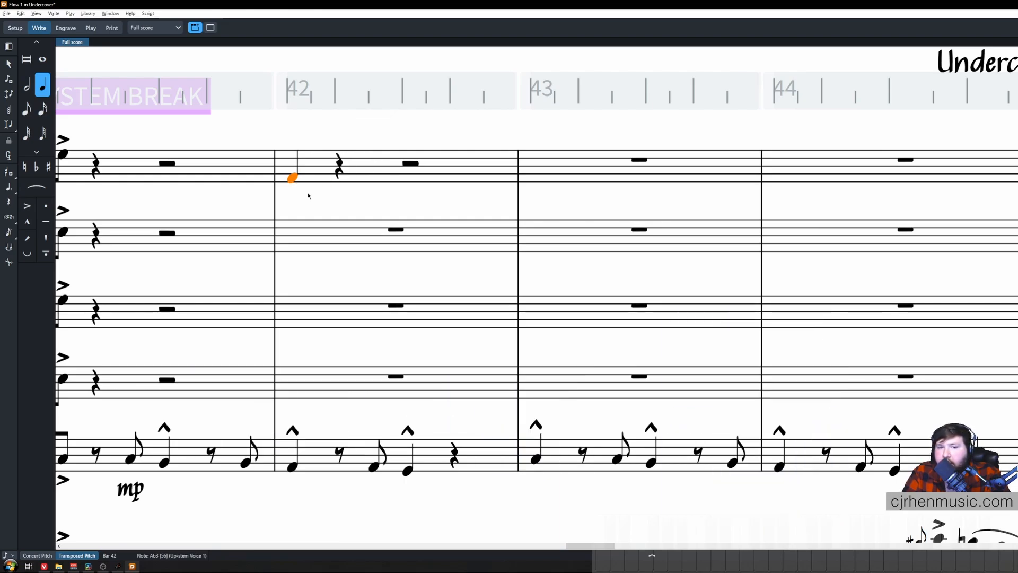
key("shift+alt+Right")
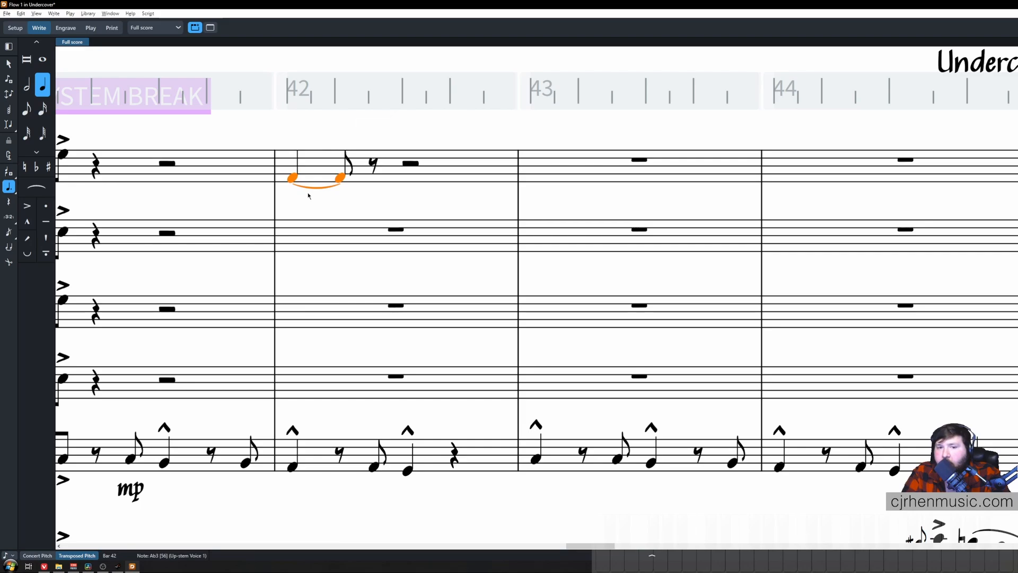
key("shift+alt+Left")
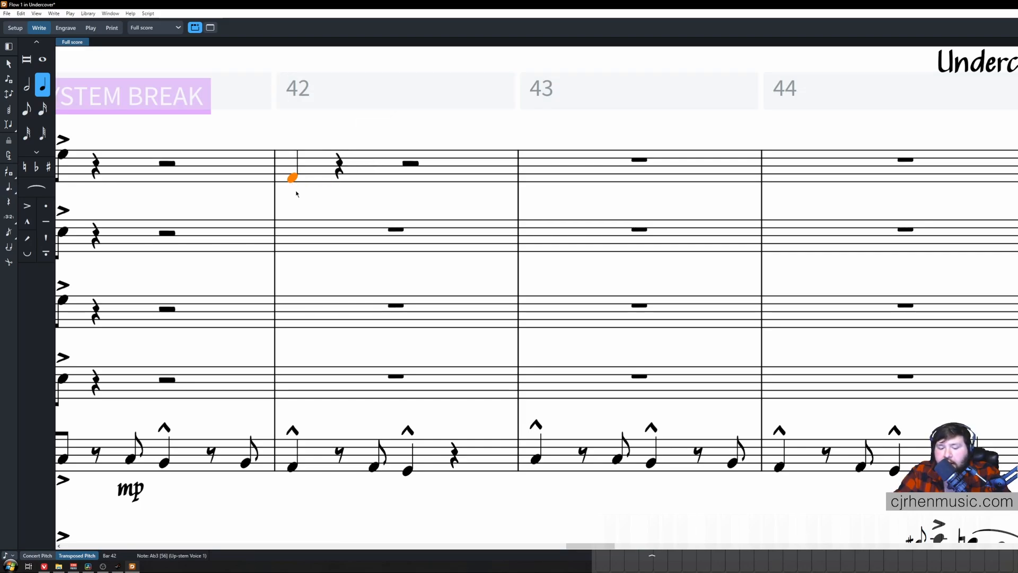
Move the bar 42 note an eighth later and back, and extend it by an eighth before restoring its quarter-note length.
key("alt")
key("alt+Right")
key("alt+Left")
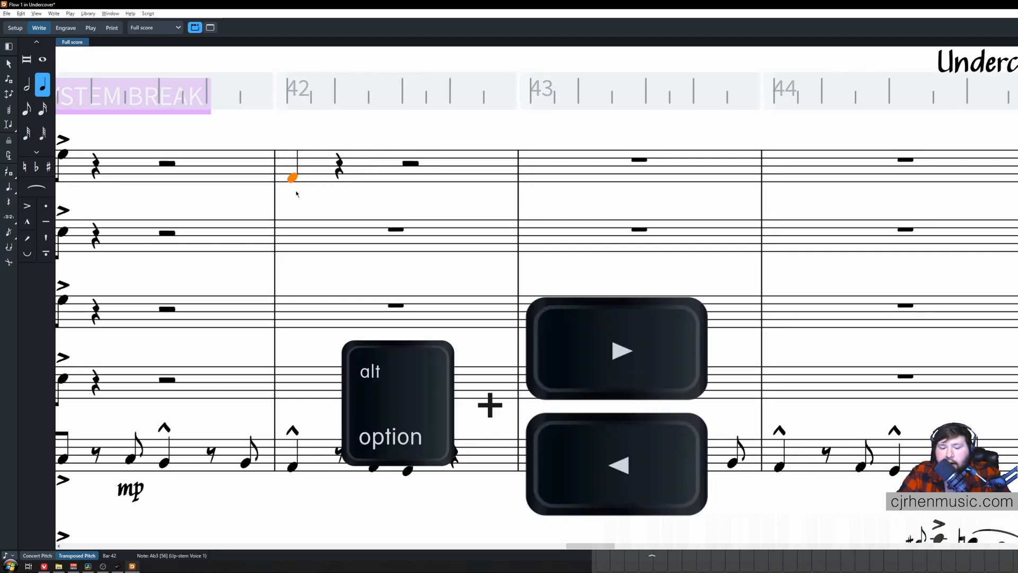
key("shift+alt+Right")
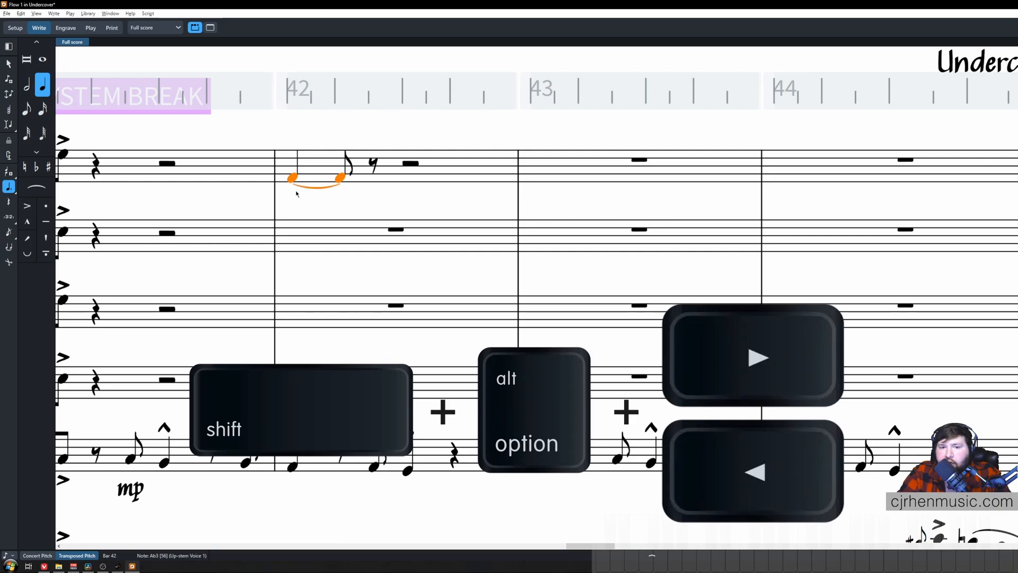
key("shift+alt+Left")
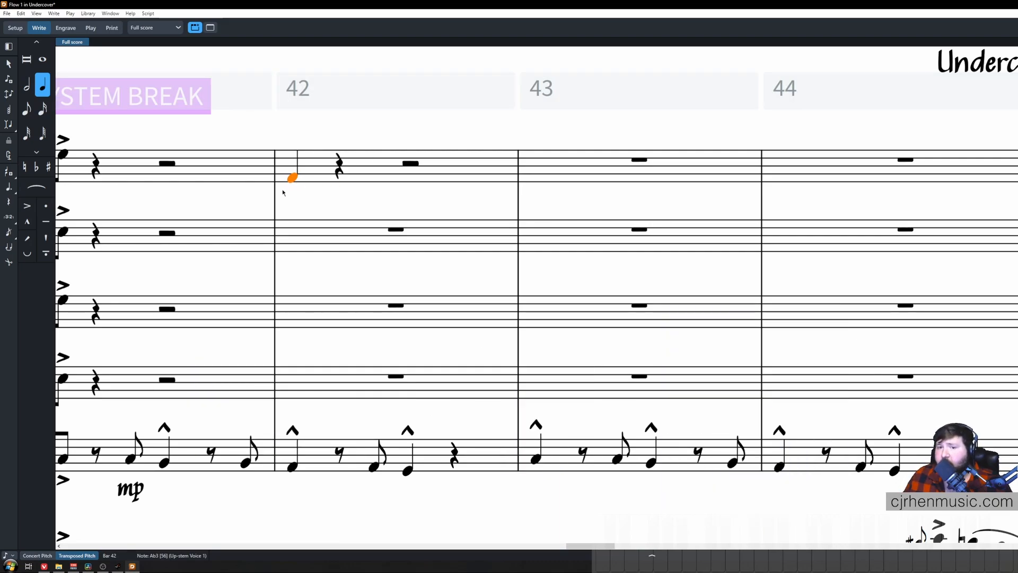
Raise the bar 42 note in Alto 1 by one staff step and lower it back to its starting pitch.
key("ctrl+equal")
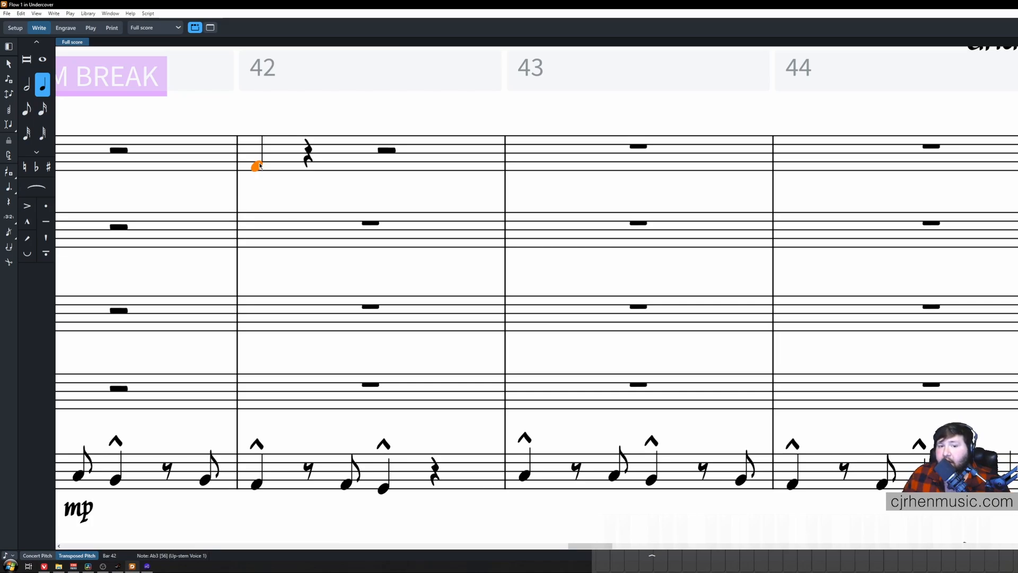
key("alt")
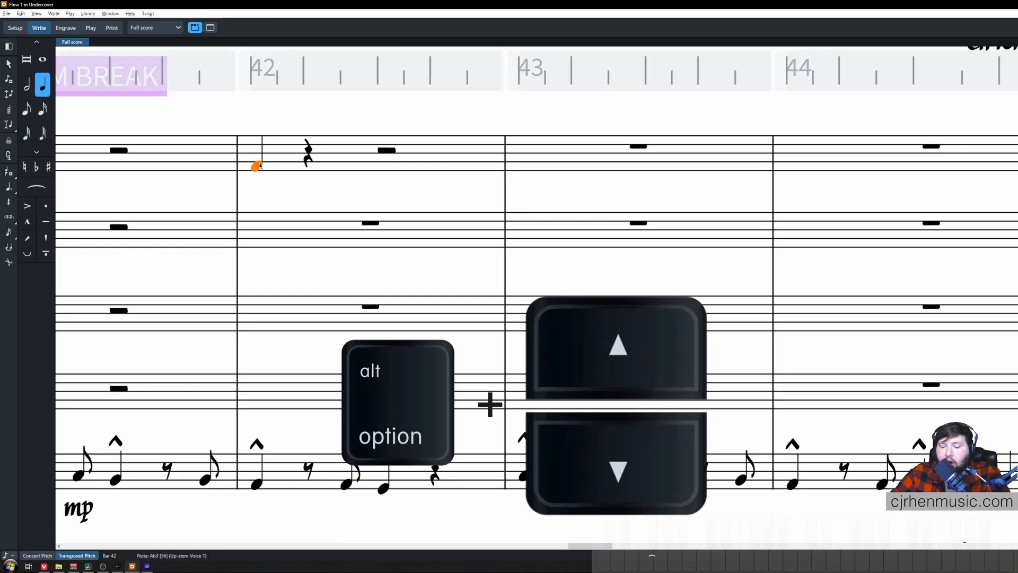
key("alt+Up")
key("alt+Down")
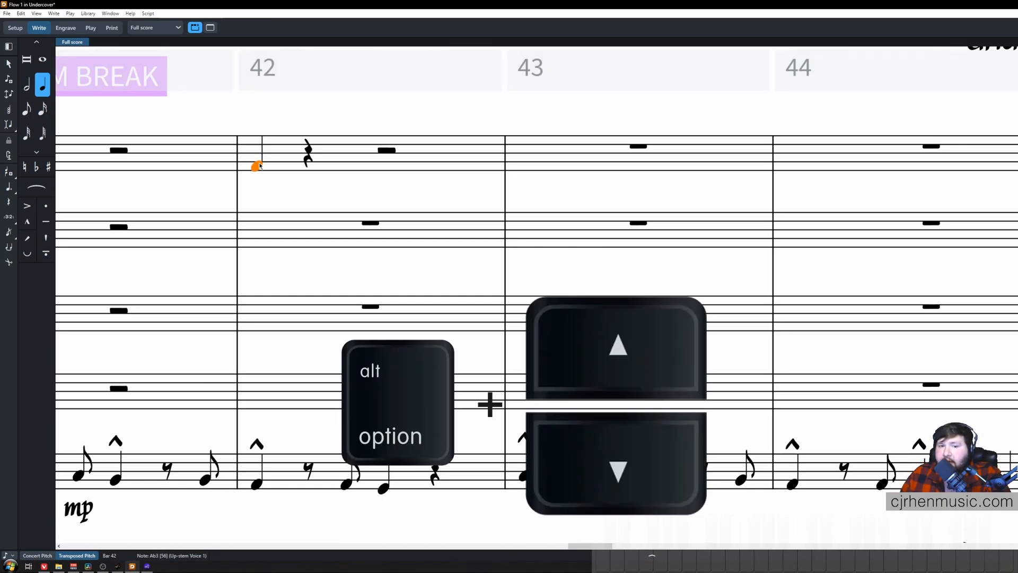
key("alt+Up")
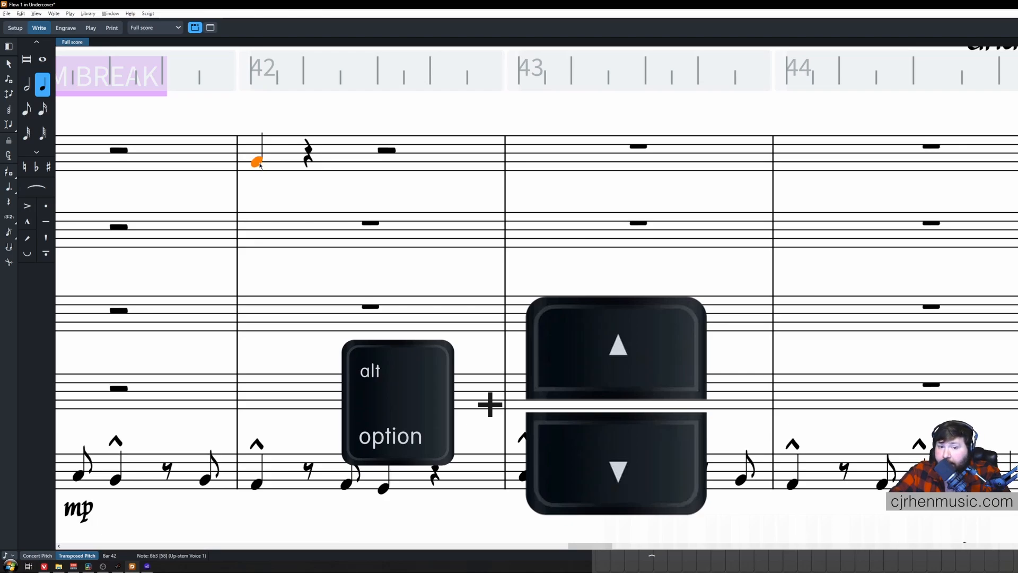
key("alt+Down")
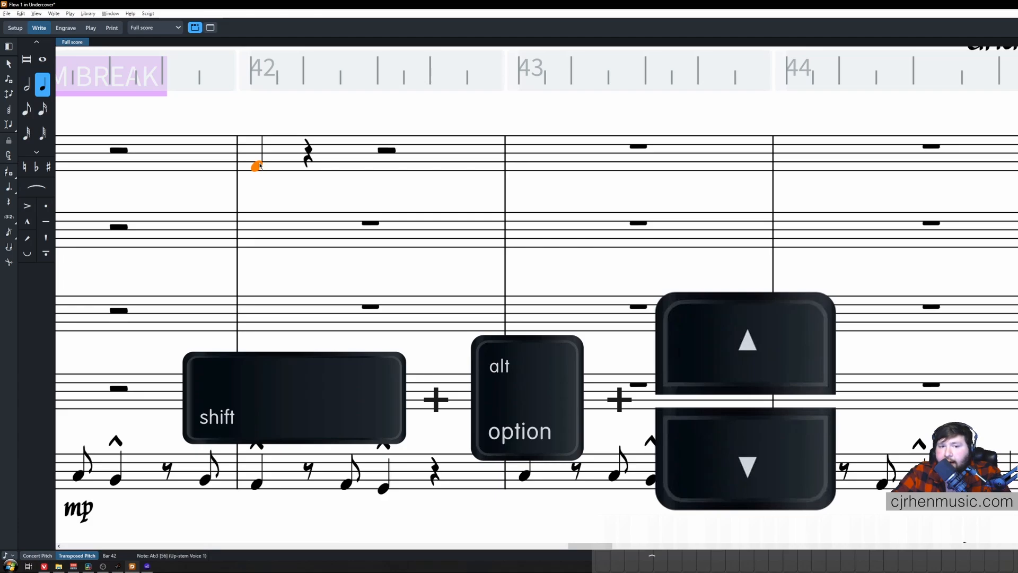
Transpose the bar 42 note upward chromatically in small increments and bring it back to its starting pitch.
key("shift+alt+Up")
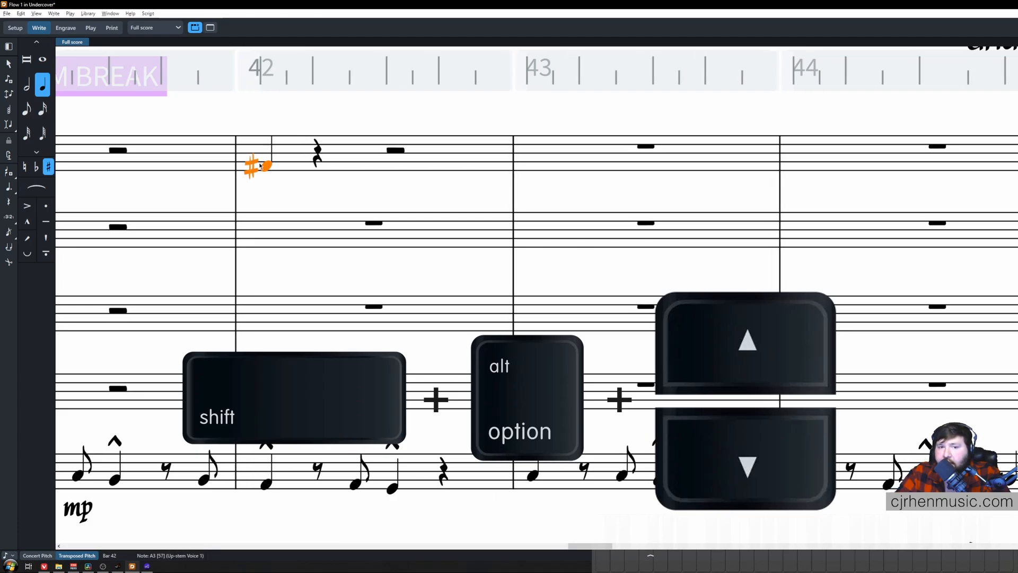
key("shift+alt+Up")
key("shift+alt+Down")
key("shift+alt+Down")
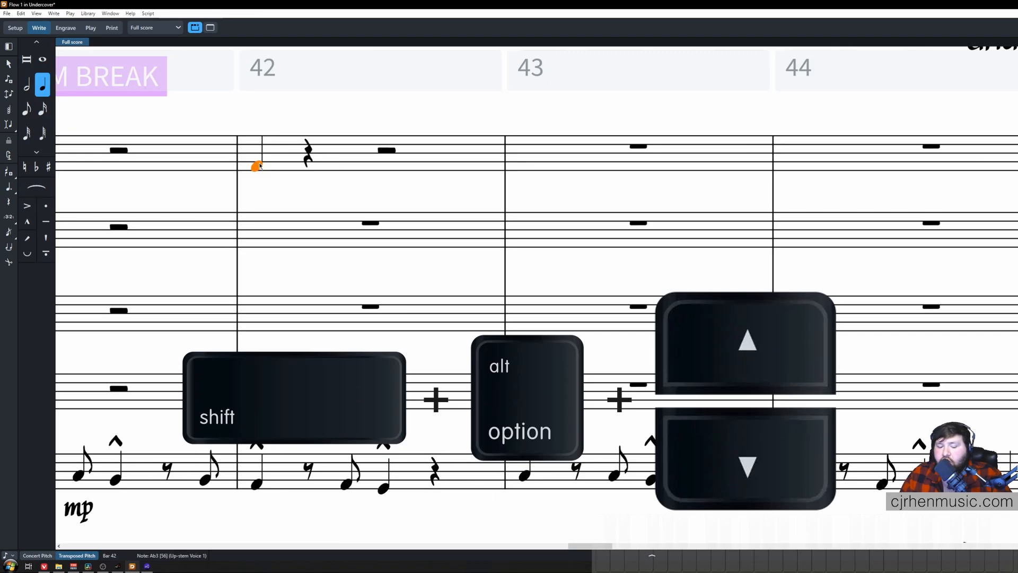
Transpose the bar 42 note up an octave and back down, leaving note input closed with the note still selected.
key("ctrl+alt+Up")
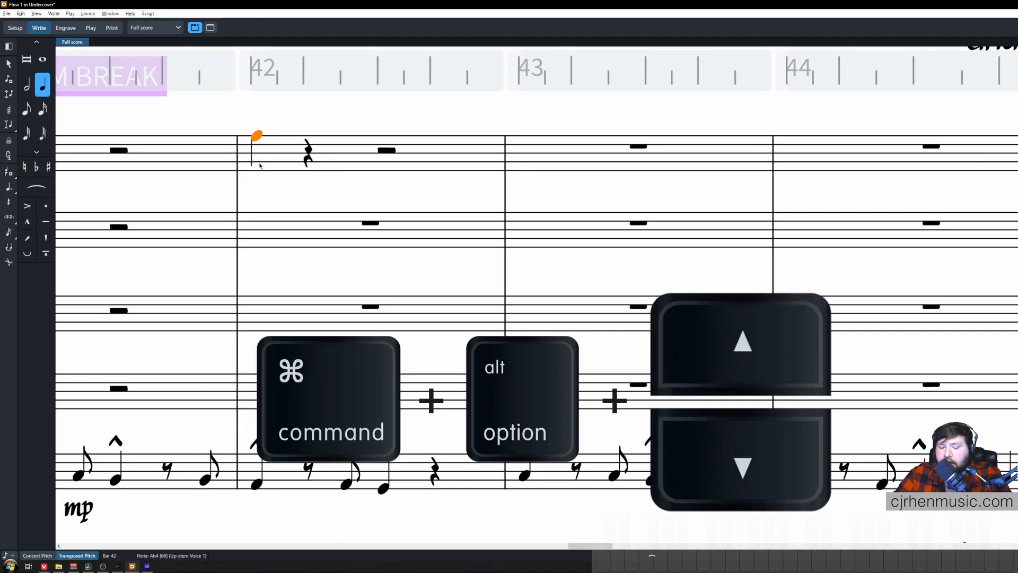
key("ctrl+alt+Down")
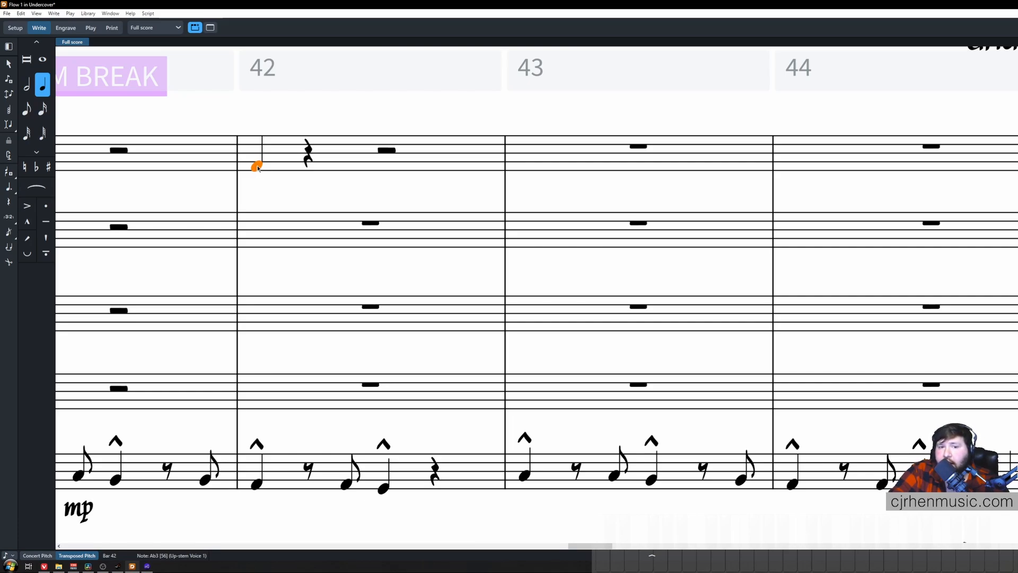
key("shift+n")
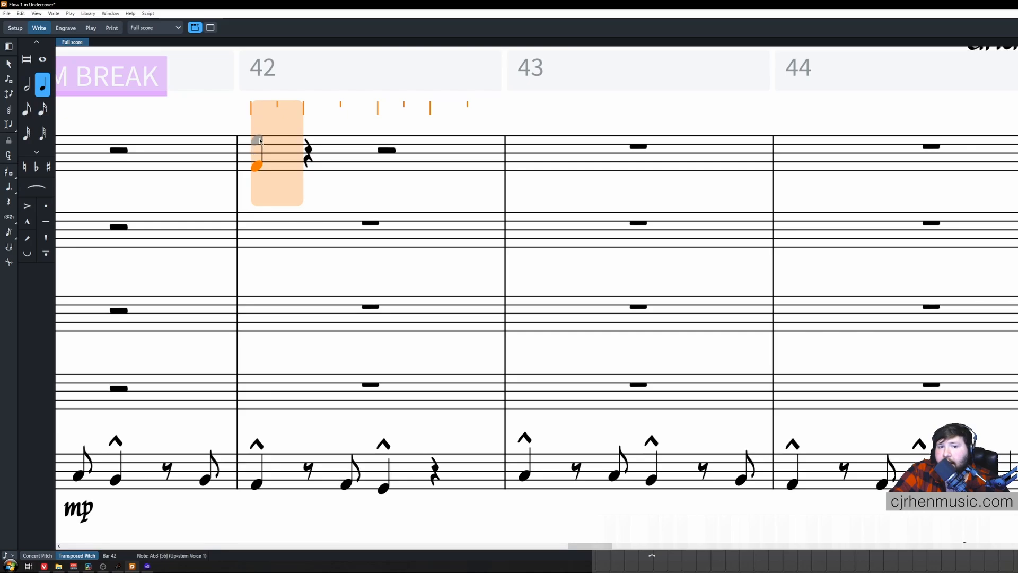
key("Escape")
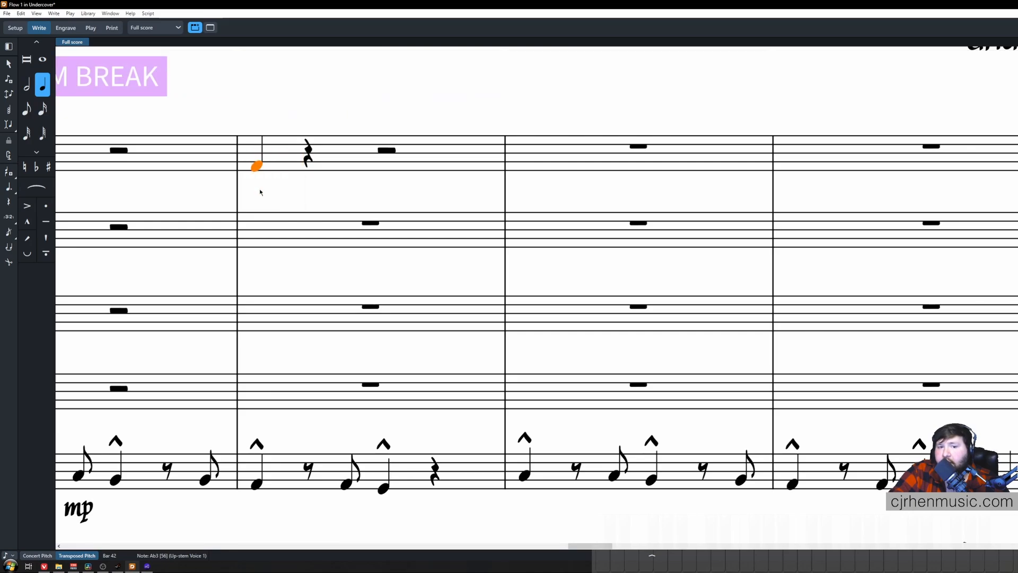
Lower the Alto 1 note in bar 42 by four staff steps and delete it.
key("alt+Down")
key("alt+Down")
key("alt+Down")
key("alt+Down")
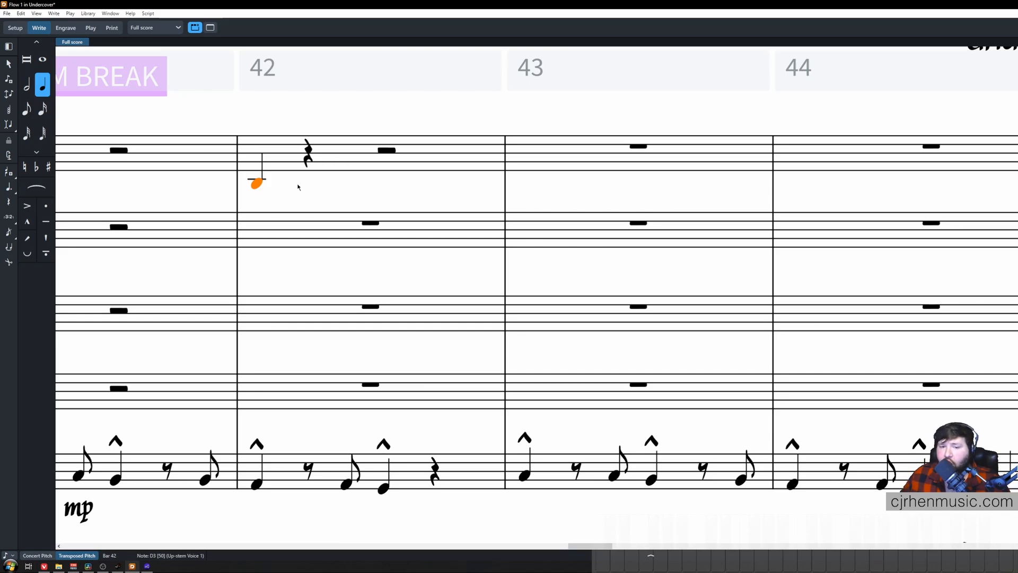
key("Delete")
Step the input caret through bar 42 of Tenor 1 in eighth-note increments, return it to the downbeat, and leave note input.
scroll(670, 192, "left", 5)
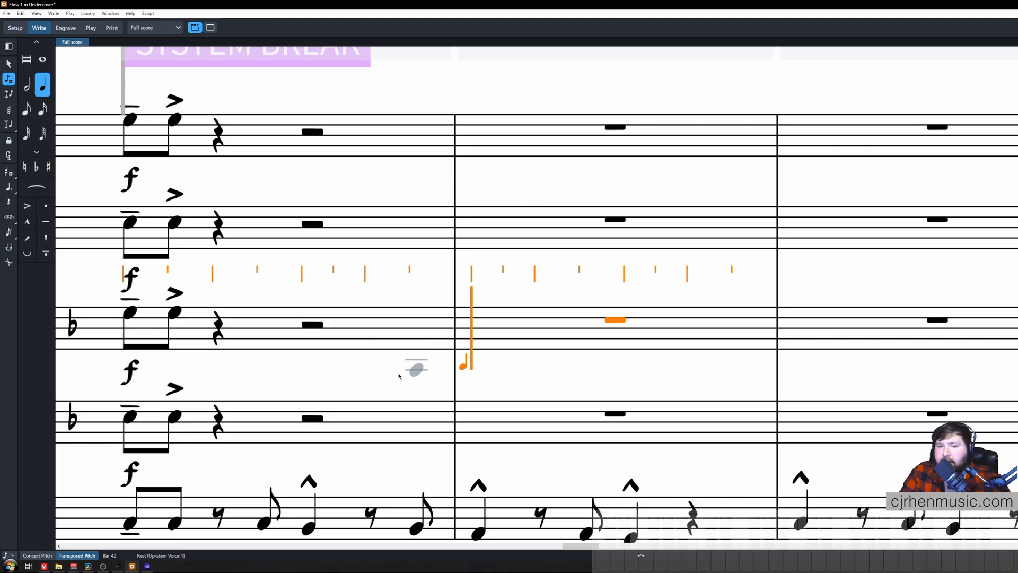
key("Right")
key("Right")
key("Right")
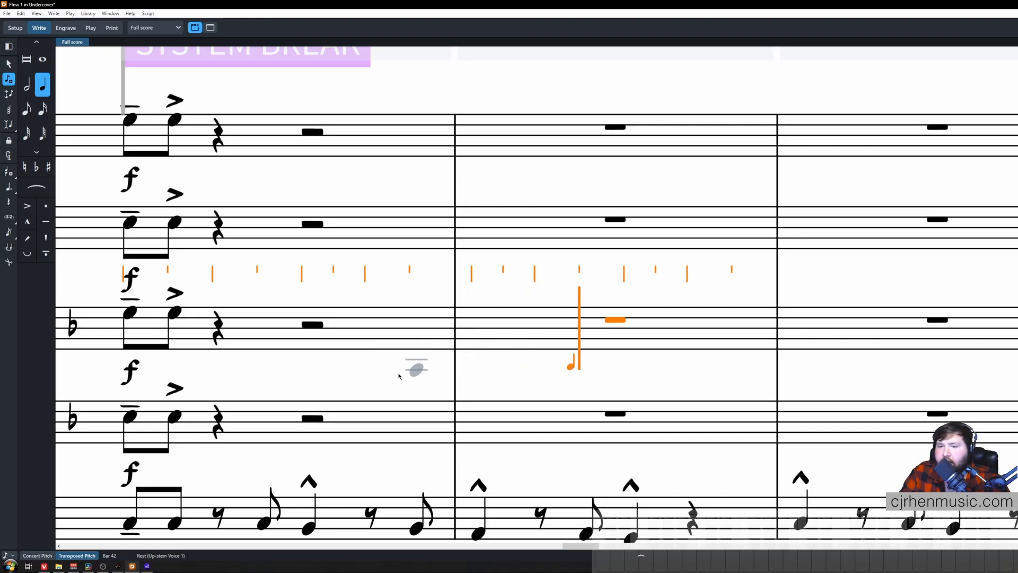
key("Right")
key("Left")
key("Left")
key("Left")
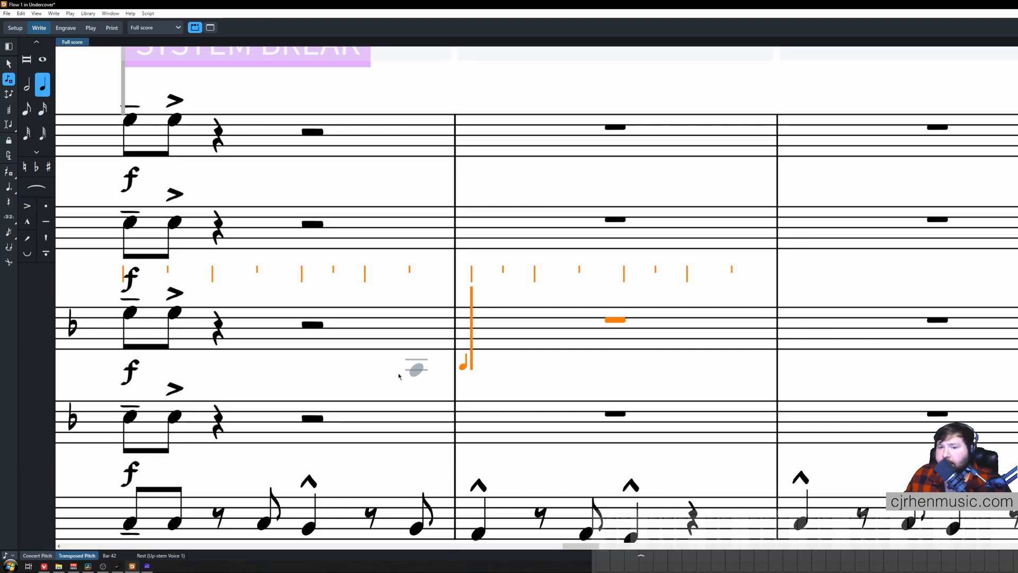
left_click(520, 273)
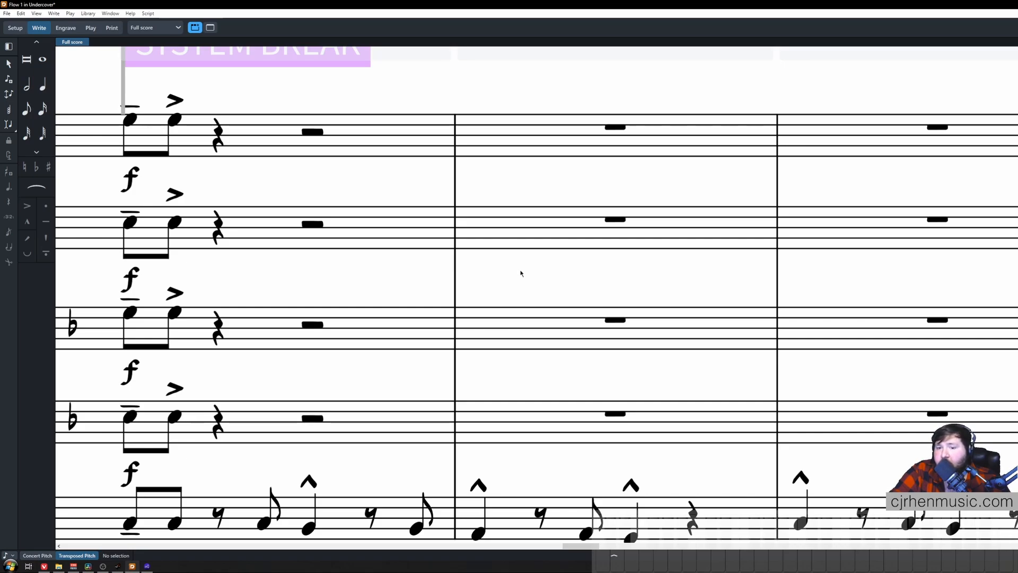
Enter in Tenor 1 a dotted-quarter D and eighths E-F-D-C# in bar 42, eighths Bb-C#-E-G-E in bar 43, and F-D in bar 44.
double_click(619, 335)
key("5")
key("space")
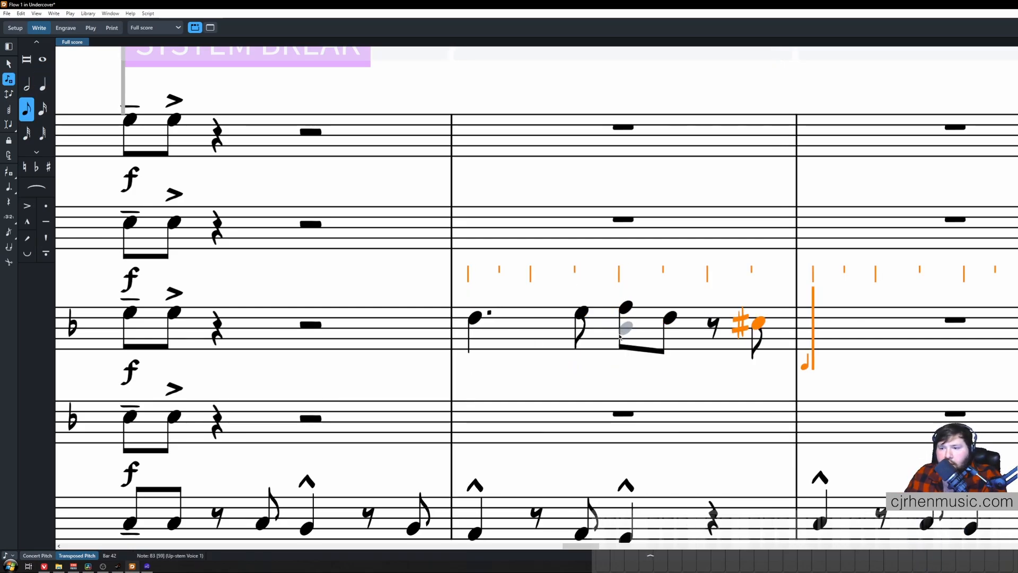
left_click_drag(750, 492, 395, 459)
key("6")
key("space")
key("Right")
key("5")
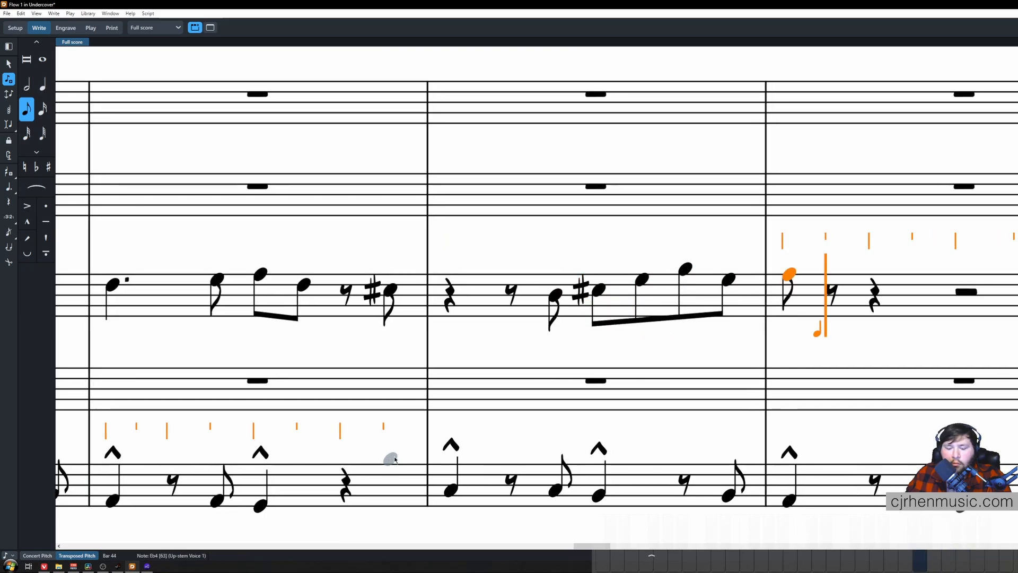
key("d")
key("Escape")
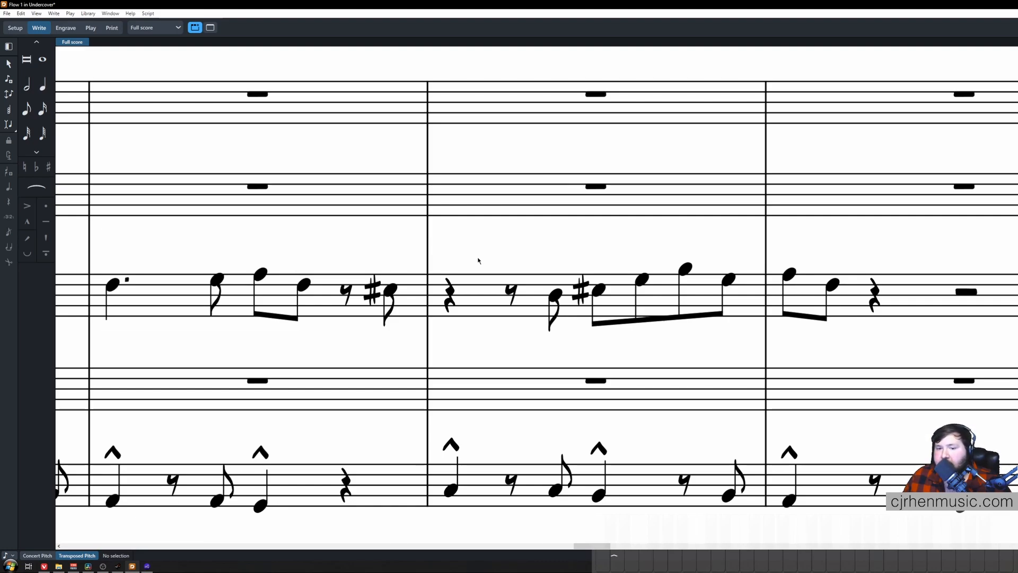
Open note input at bar 42 of Alto 2, advance the caret by eighths, then by dotted quarters to beat 3 of bar 43.
double_click(258, 186)
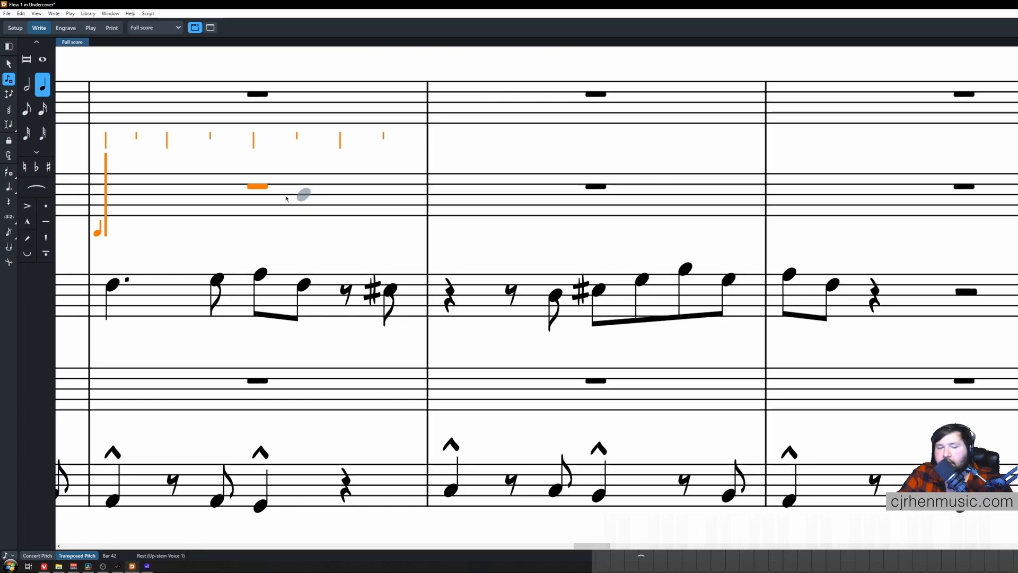
key("Right")
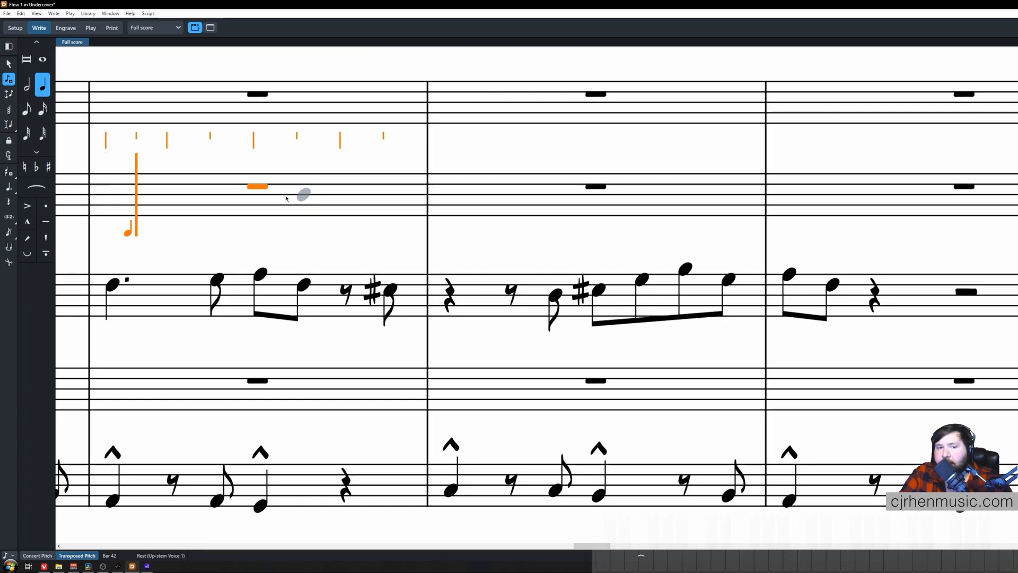
key("Right")
key("Right")
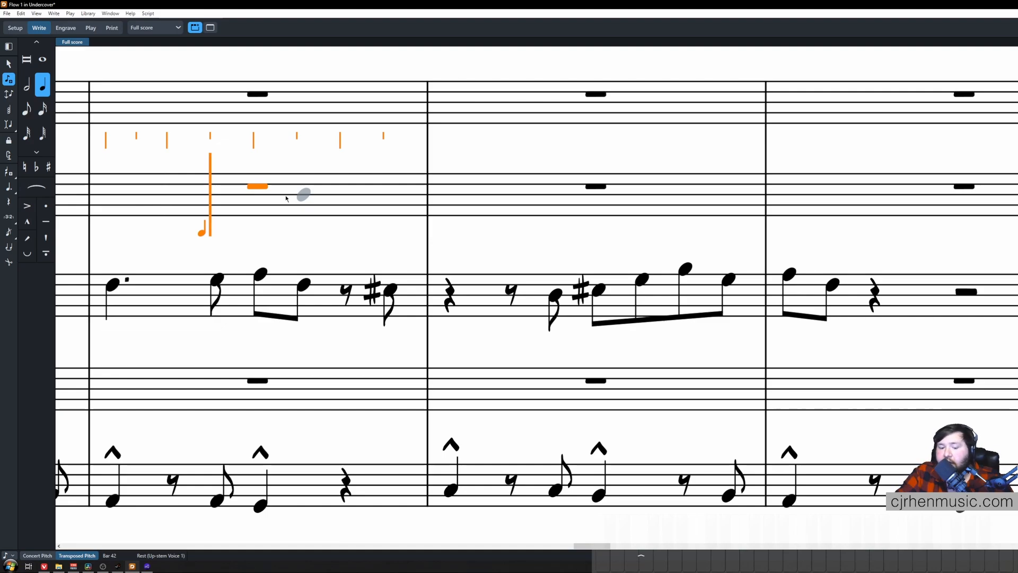
key("period")
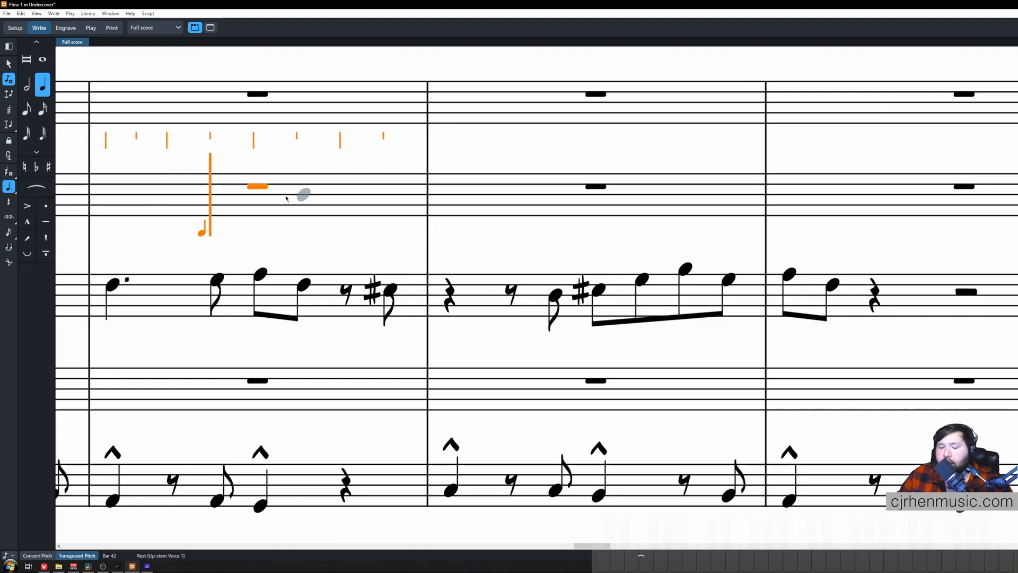
key("space")
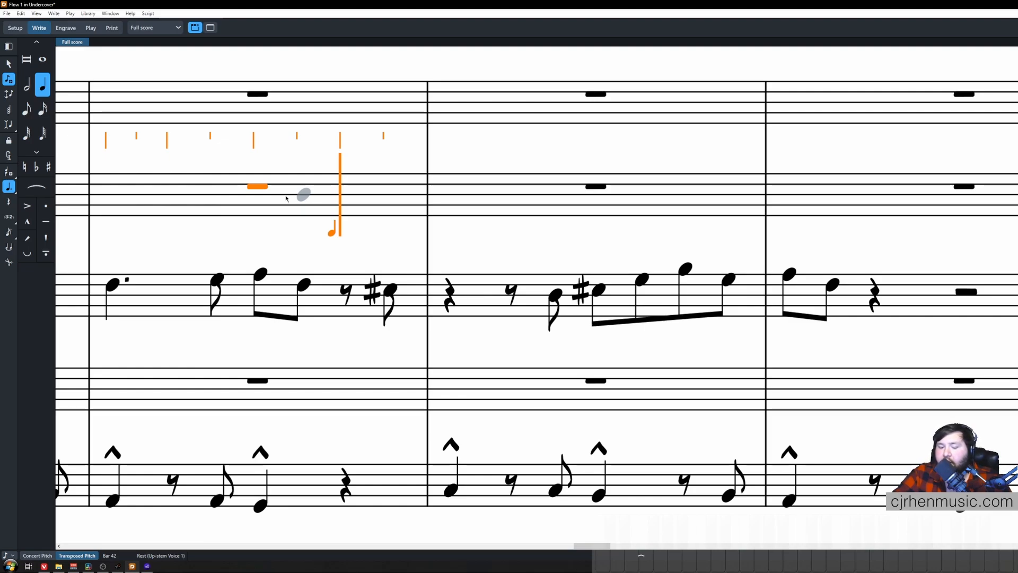
key("space")
key("space")
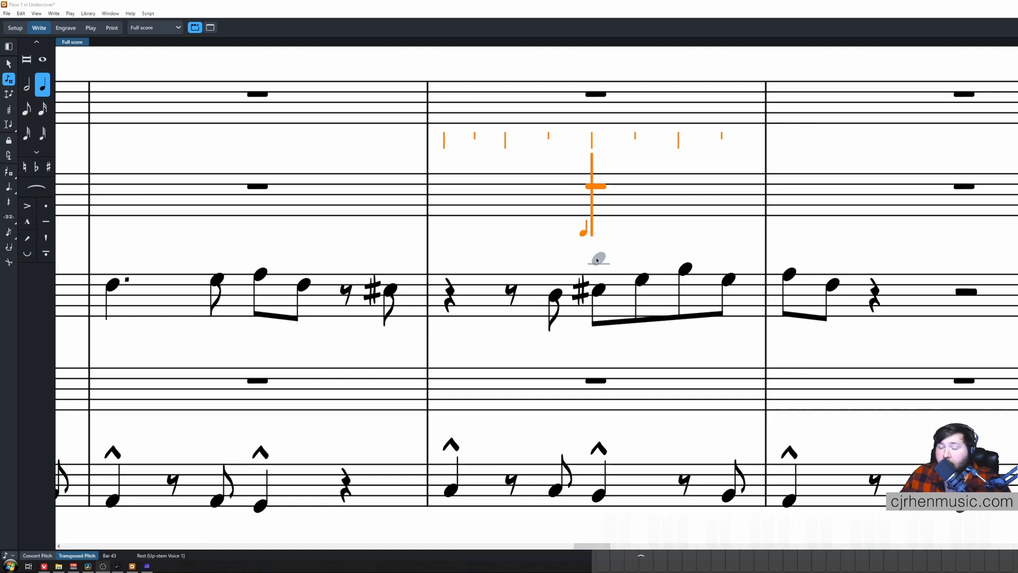
Enter a quarter-length F tied into beat 4 of Alto 2's bar 43, leave note input, and undo the note.
key("Left")
key("Right")
key("Right")
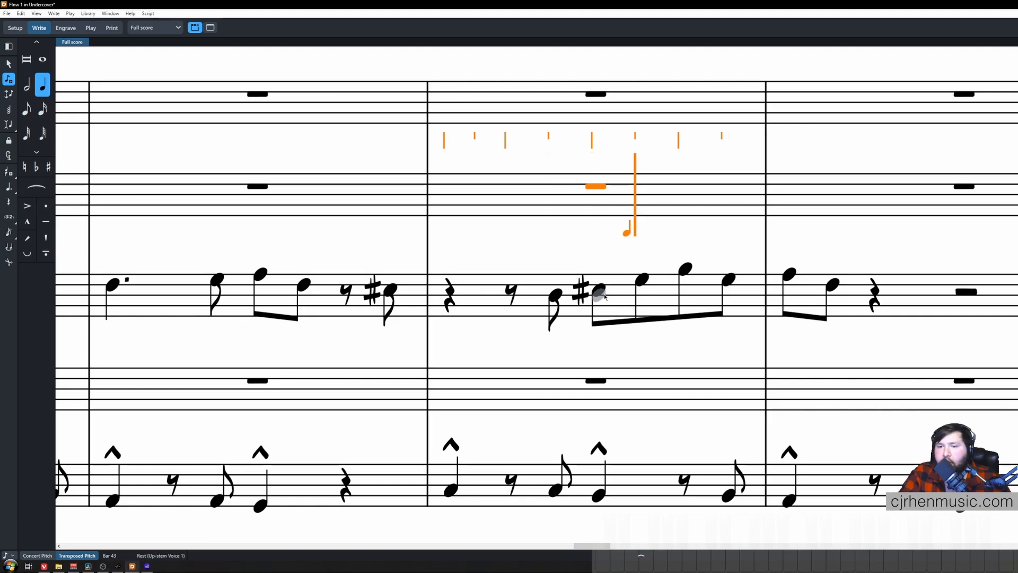
key("a")
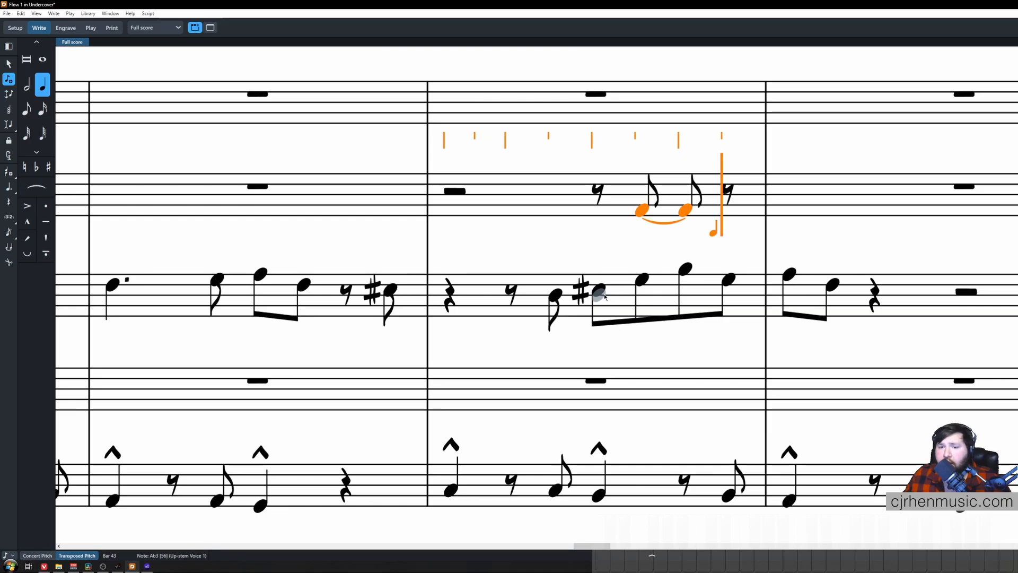
key("Escape")
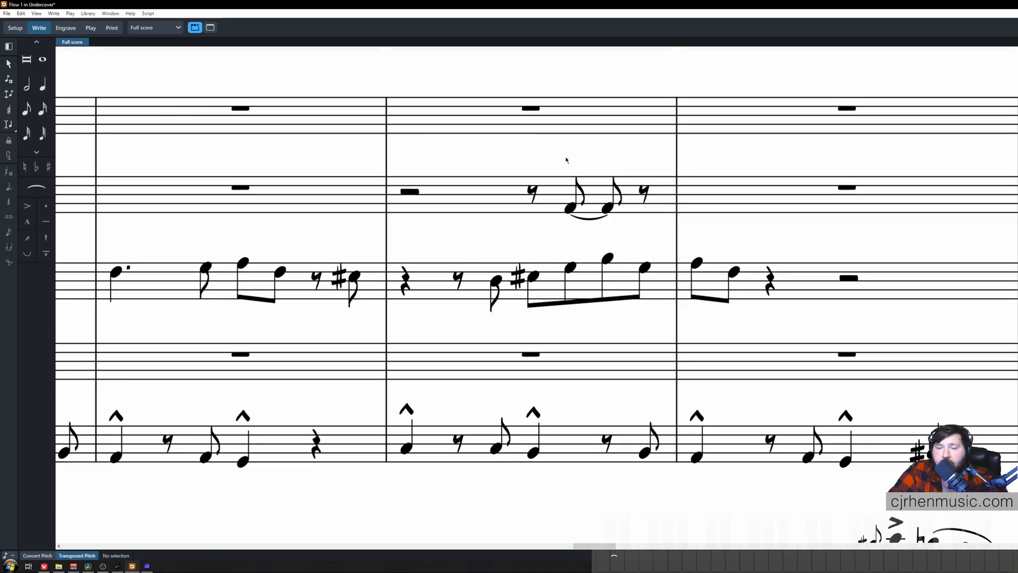
key("z")
key("ctrl+z")
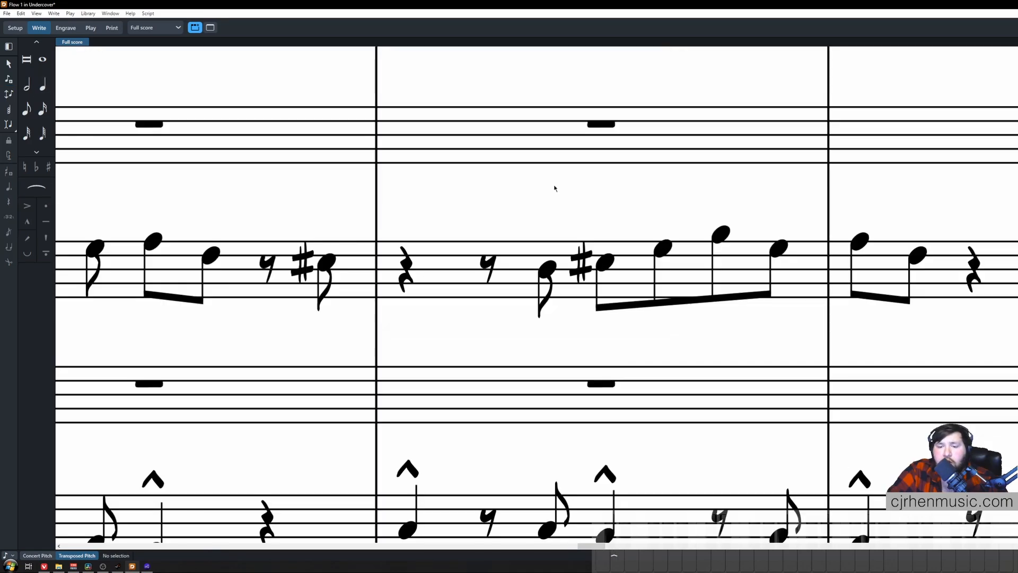
Force the opening rest of bar 43 in Tenor 1 to a dotted-quarter rest and clear the selection.
left_click(406, 266)
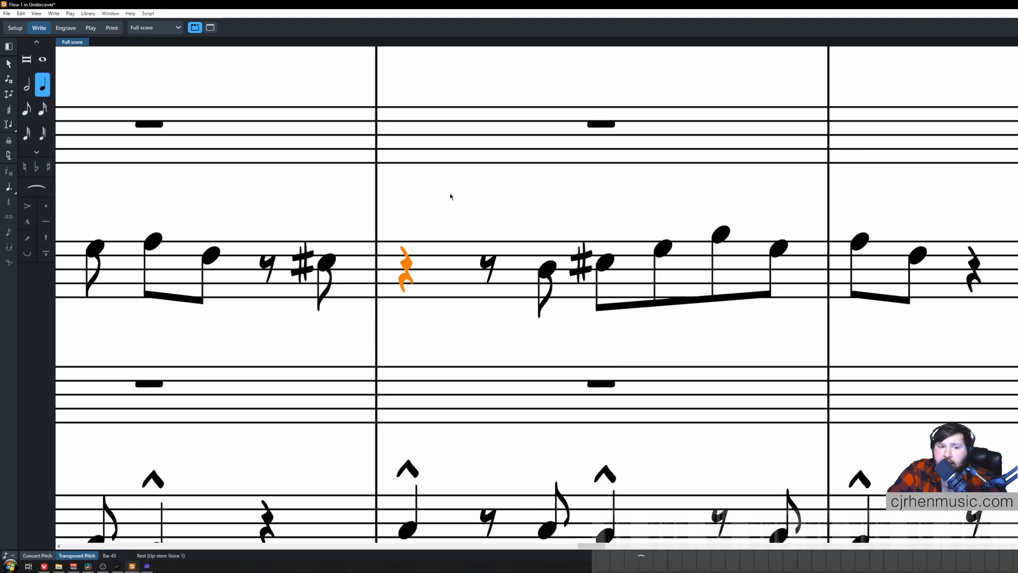
key("shift+Right")
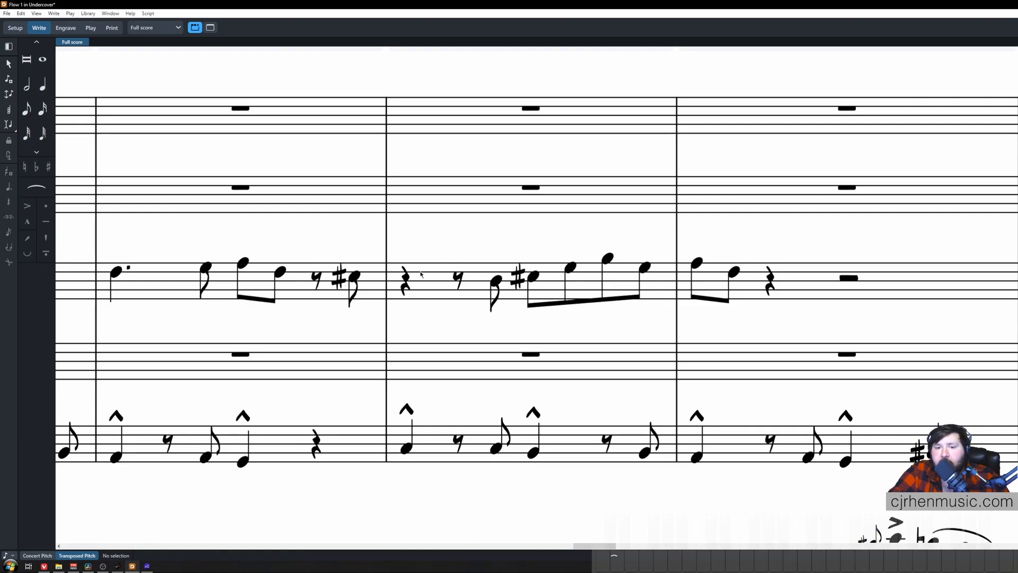
left_click(406, 281)
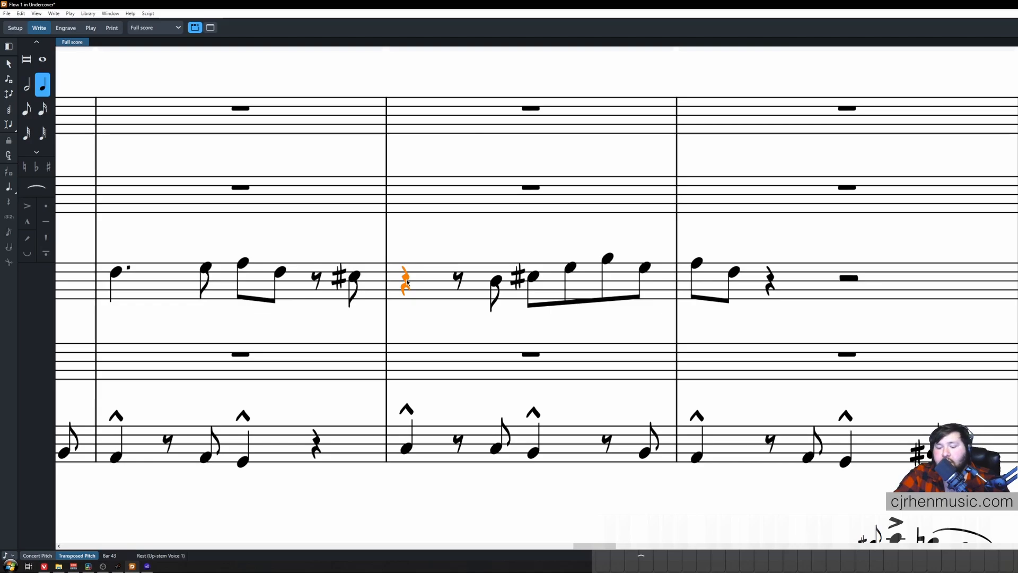
key("o")
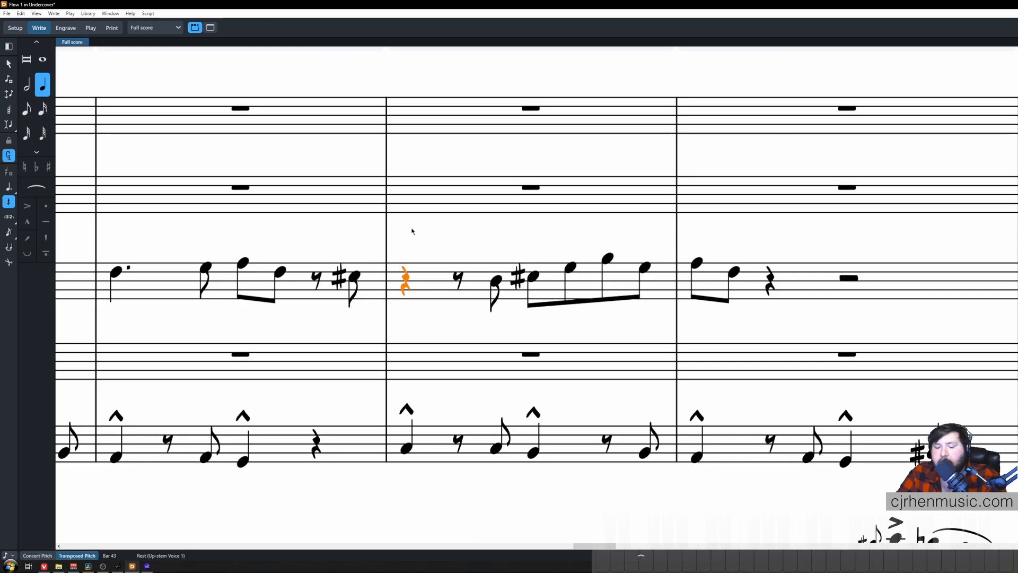
key("period")
key("Escape")
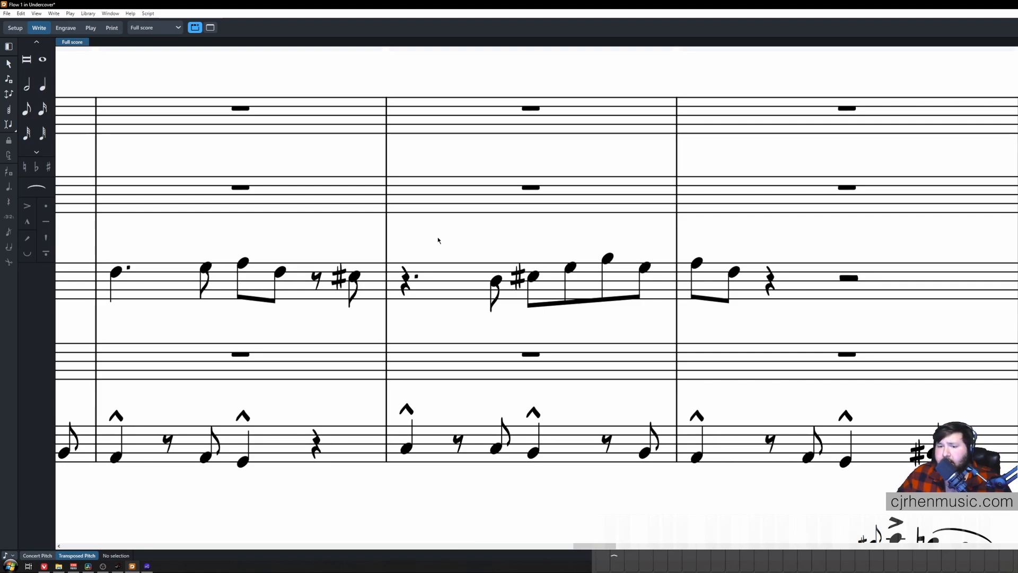
Respell the C# in bar 43 of Tenor 1 upward as D-flat and back to C#.
left_click(608, 258)
left_click(532, 238)
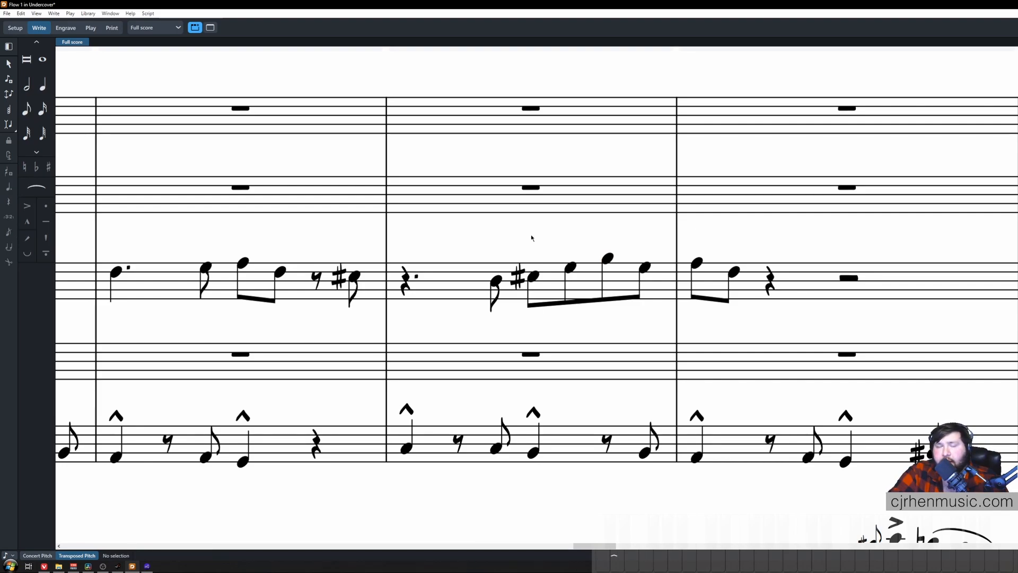
left_click(534, 277)
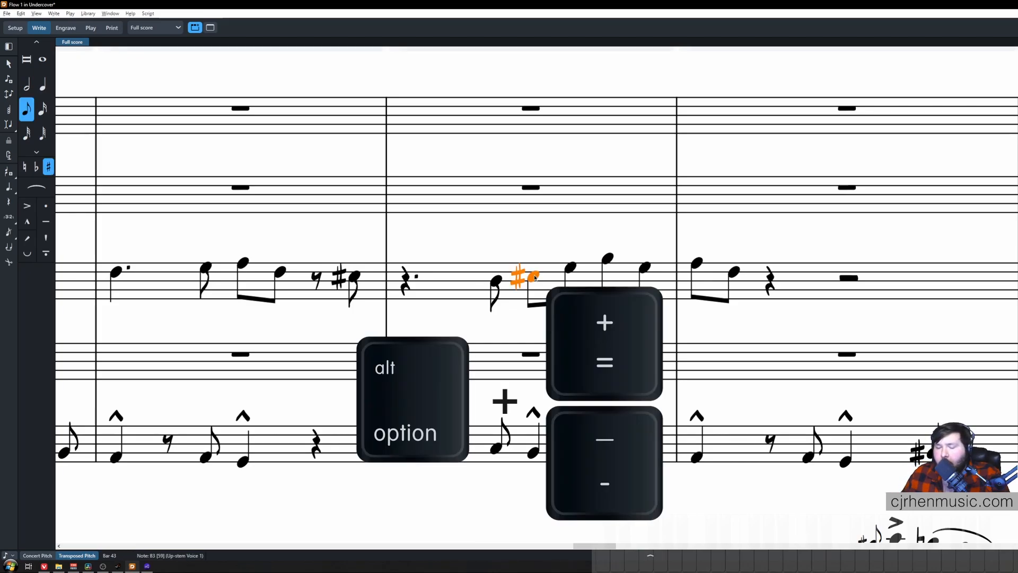
key("alt+equal")
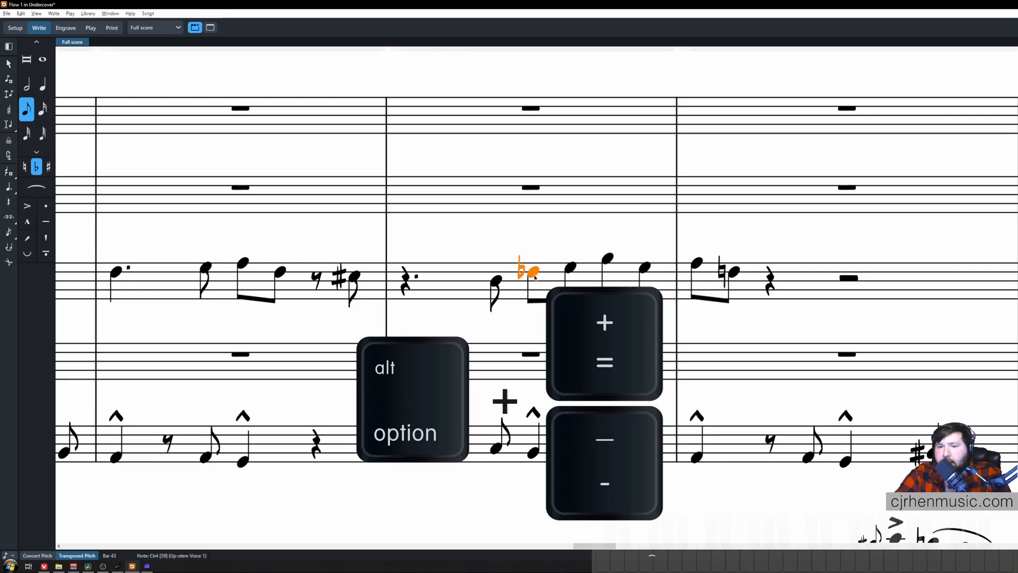
key("alt+minus")
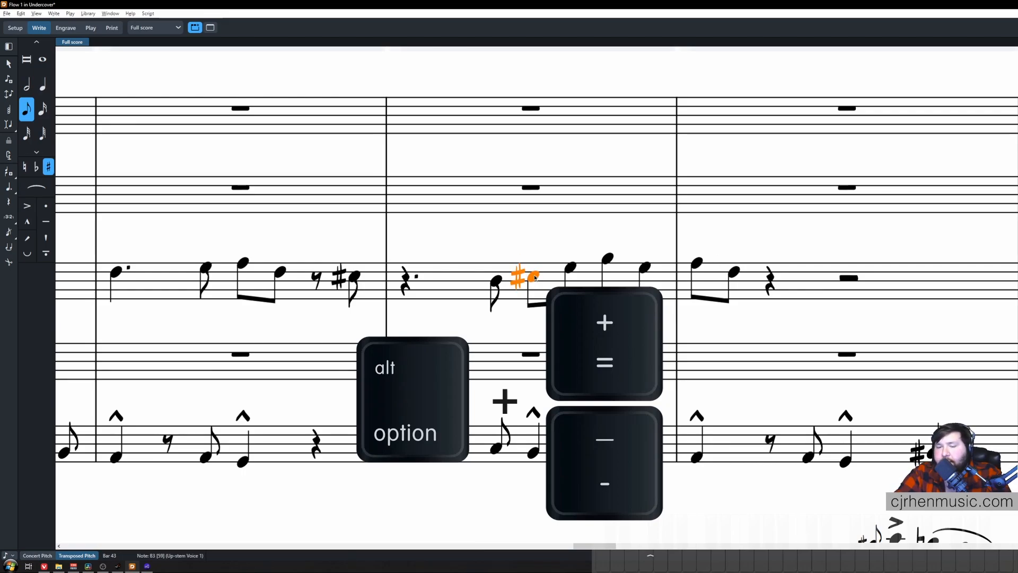
Respell Tenor 1's bar 43 C# as E triple-flat and as B double-sharp, returning to C# each time.
key("alt+equal")
key("alt+equal")
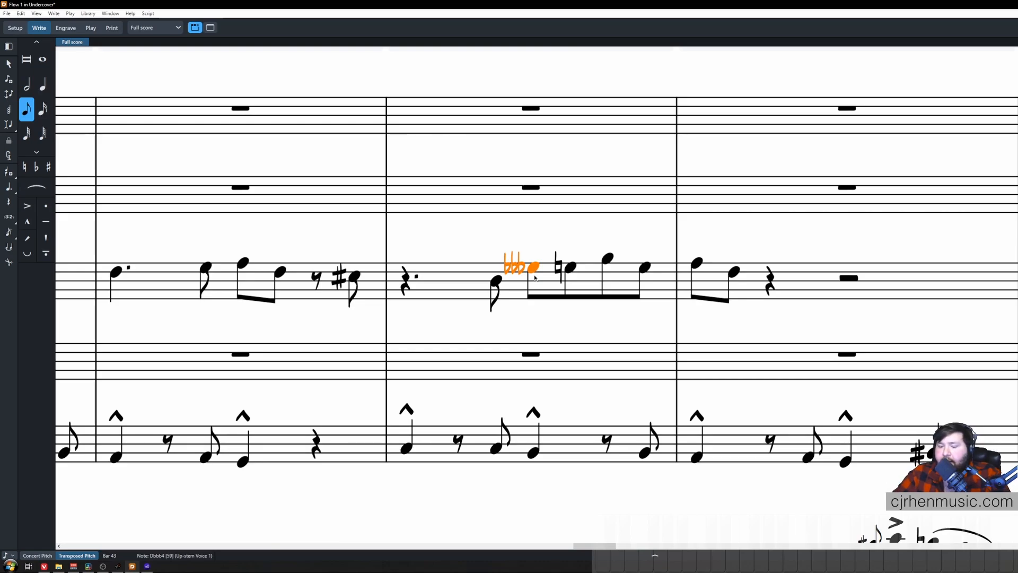
key("alt+minus")
key("alt+minus")
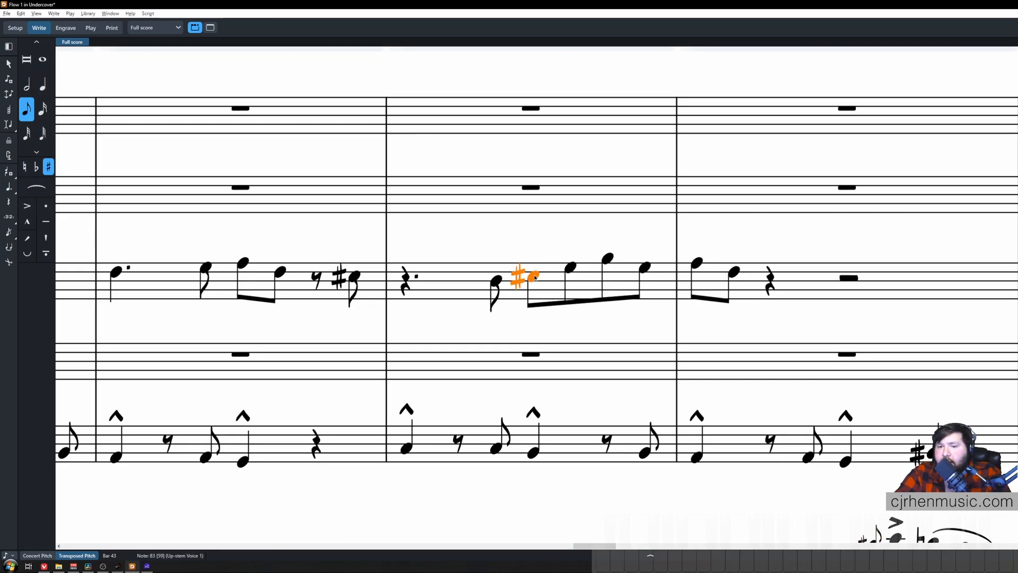
key("alt+minus")
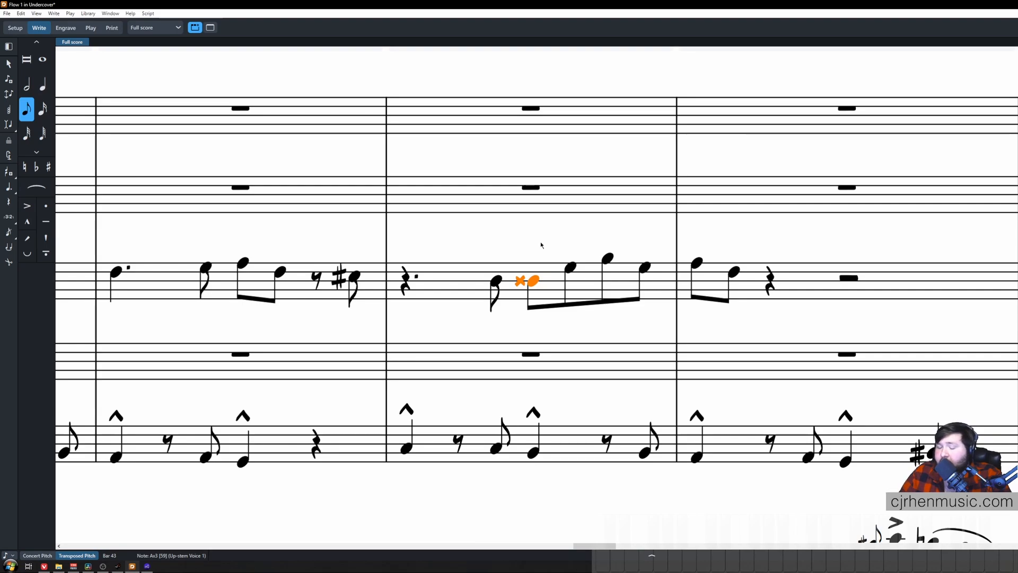
key("alt")
key("alt+equal")
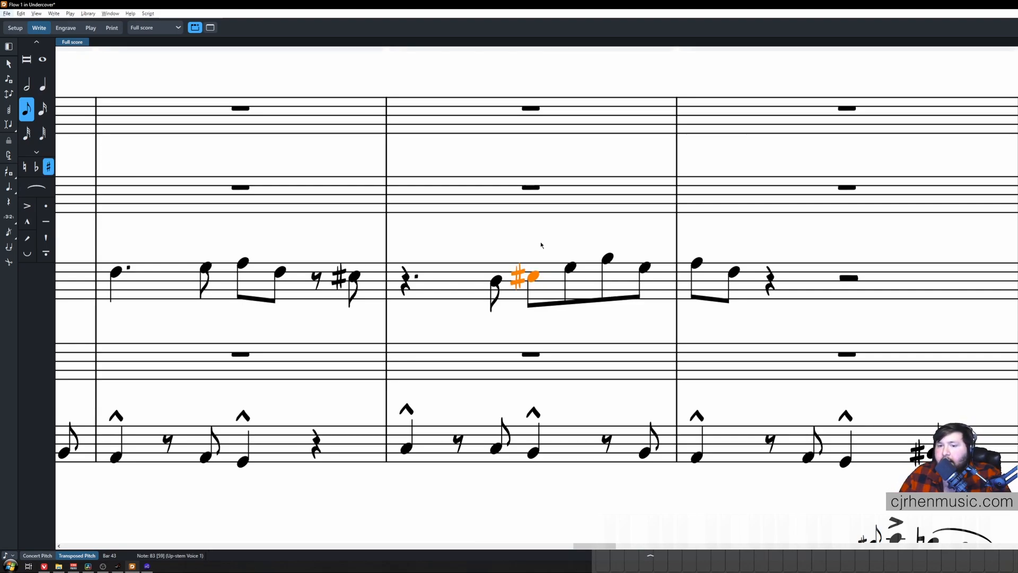
Save the project and switch to Engrave mode with the full score's page layout in view.
key("ctrl+s")
left_click(513, 150)
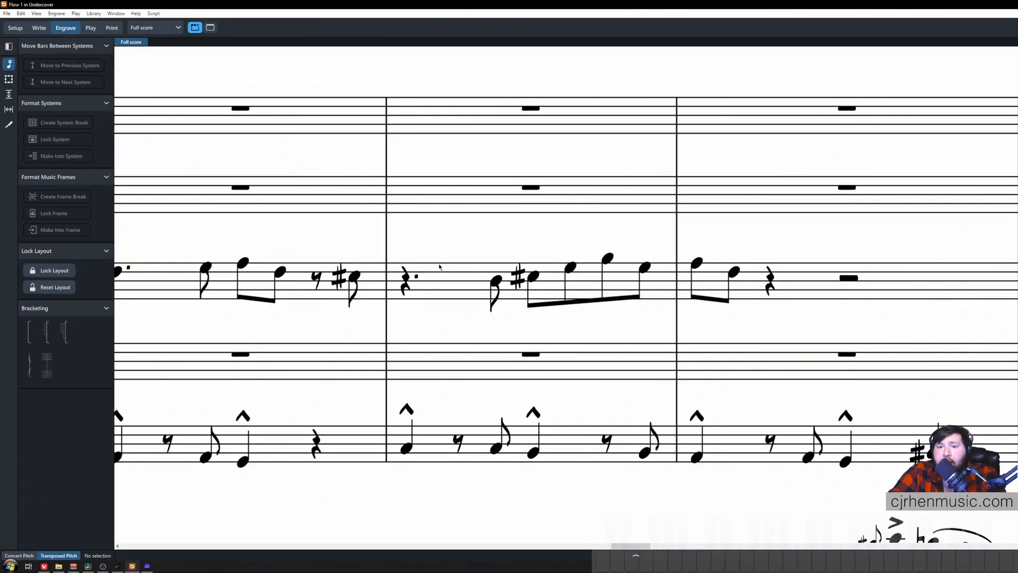
scroll(439, 267, "down", 3)
scroll(439, 266, "up", 2)
scroll(439, 267, "down", 4)
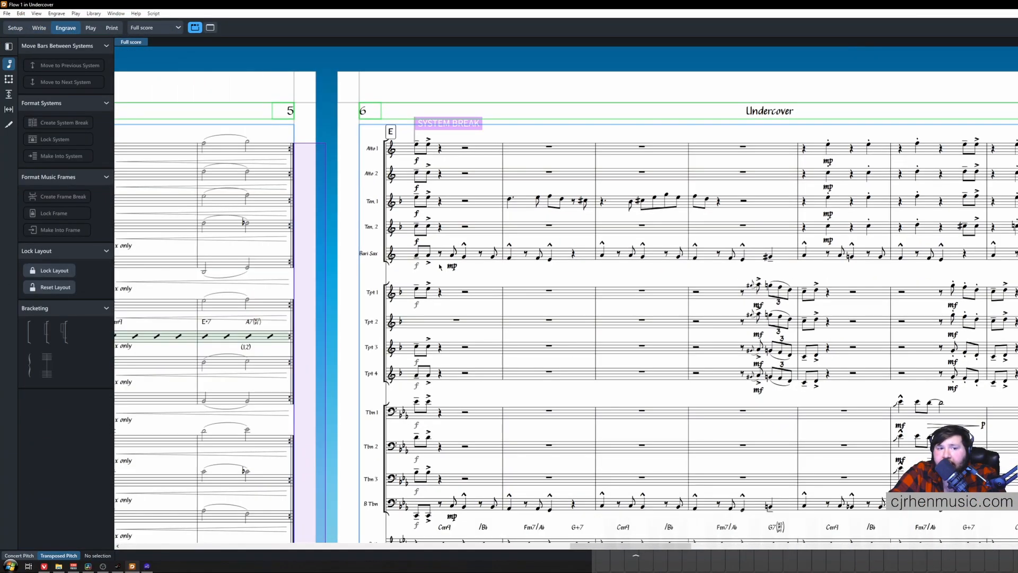
Open the Alto 1 part layout and select the system break at rehearsal mark A.
scroll(439, 266, "right", 2)
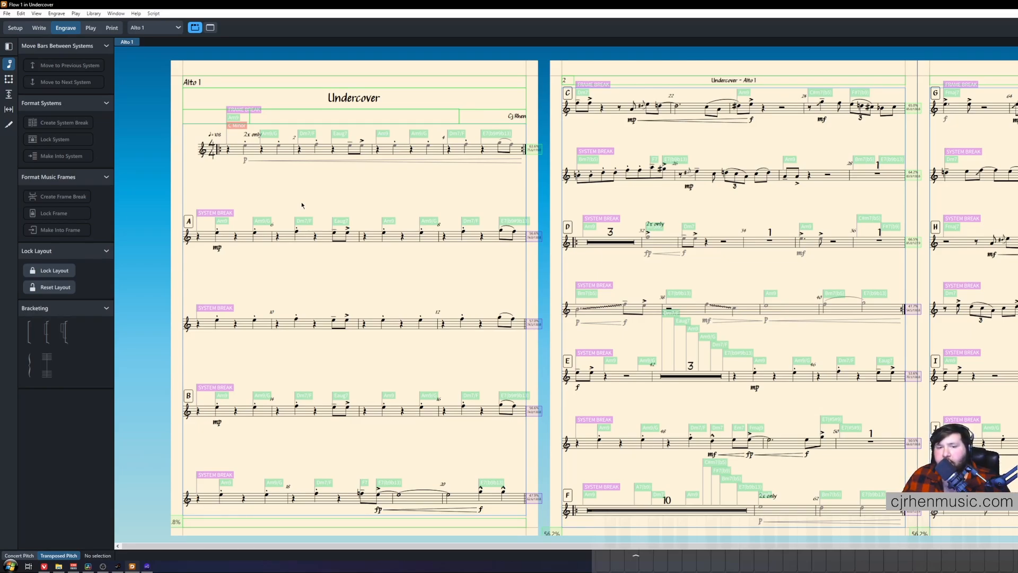
scroll(192, 211, "up", 4)
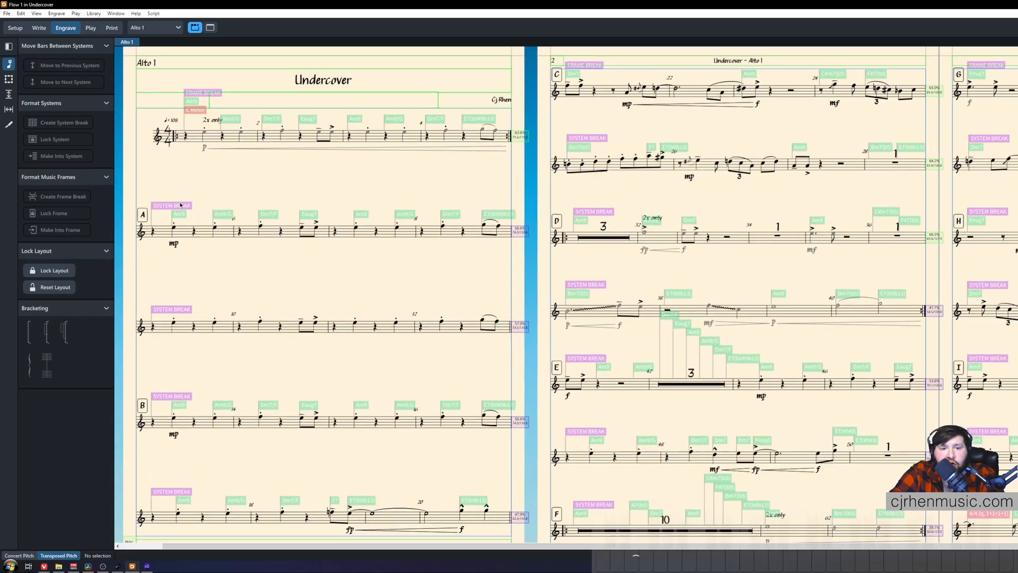
scroll(213, 195, "left", 3)
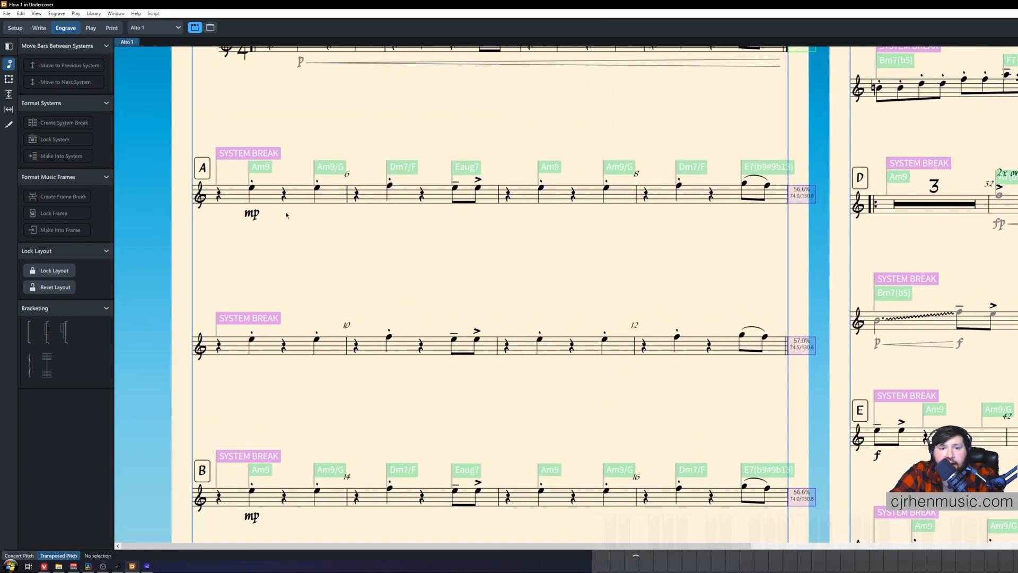
scroll(249, 243, "up", 2)
left_click(247, 249)
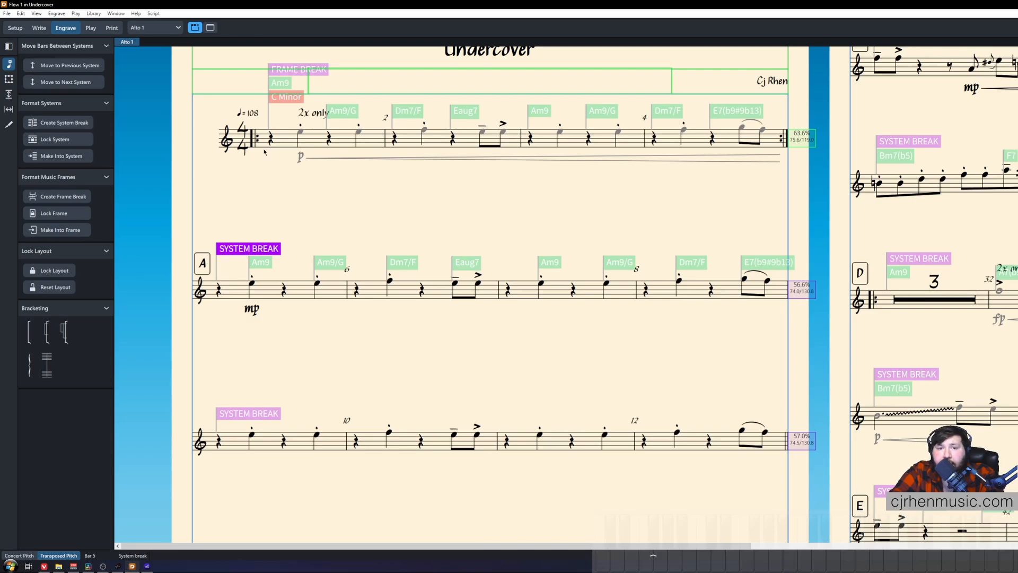
Examine the end-repeat barline before rehearsal mark A and the whole system of bars 5–8, leaving nothing selected.
left_click(786, 139)
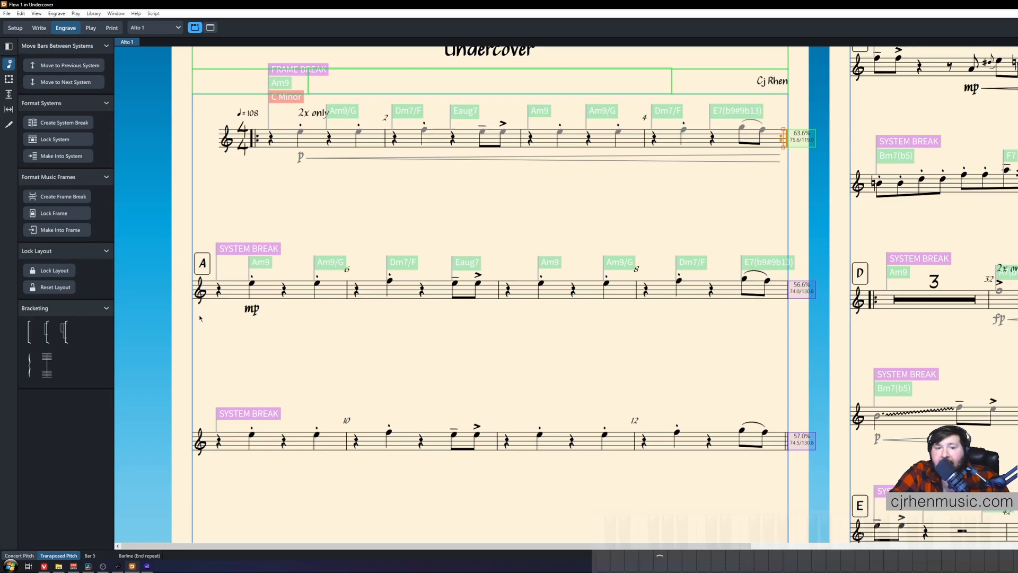
left_click_drag(183, 232, 818, 332)
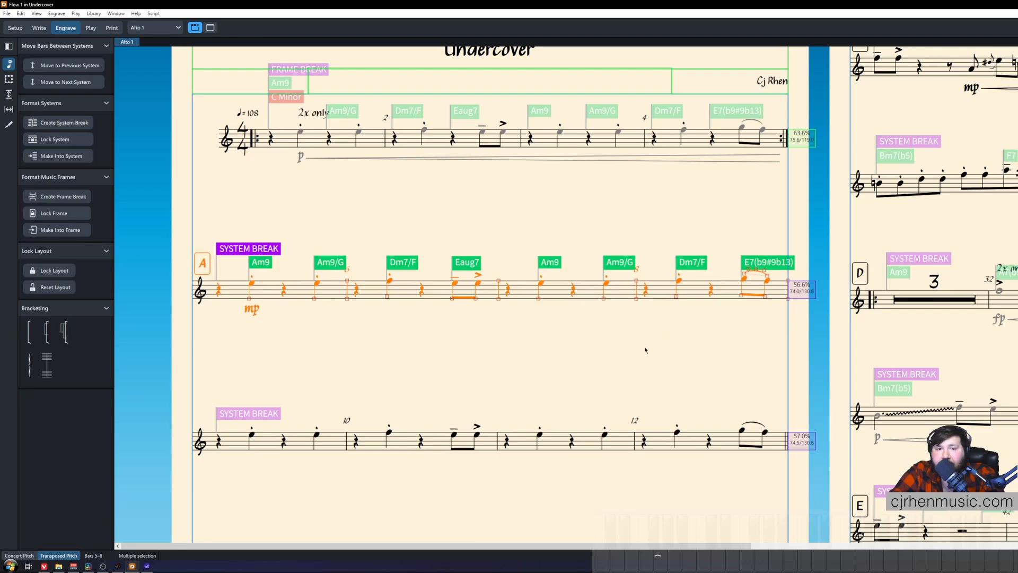
left_click(444, 368)
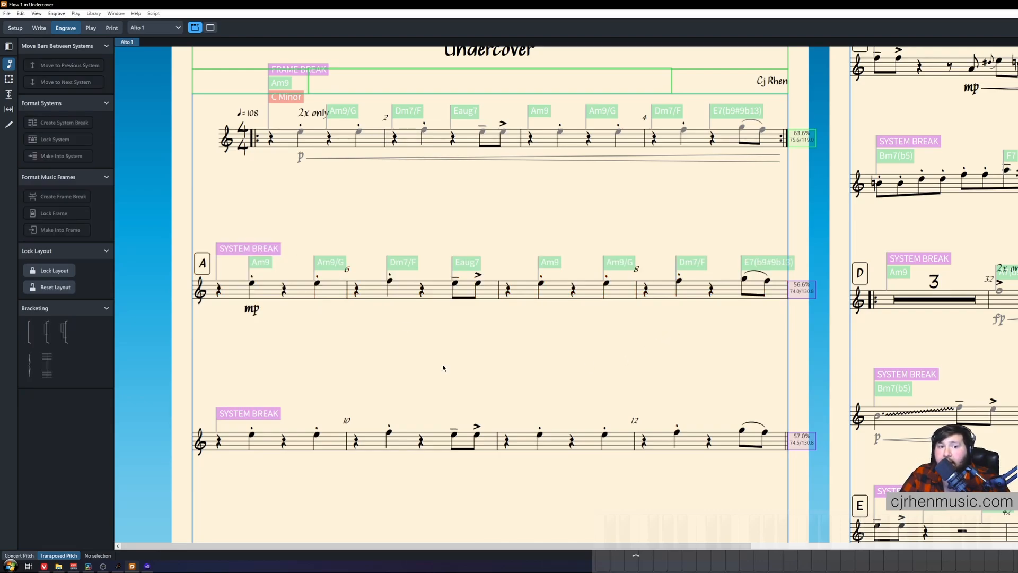
Select the system break at bar 9 and examine the system layout across the part's first two pages.
scroll(430, 360, "down", 5)
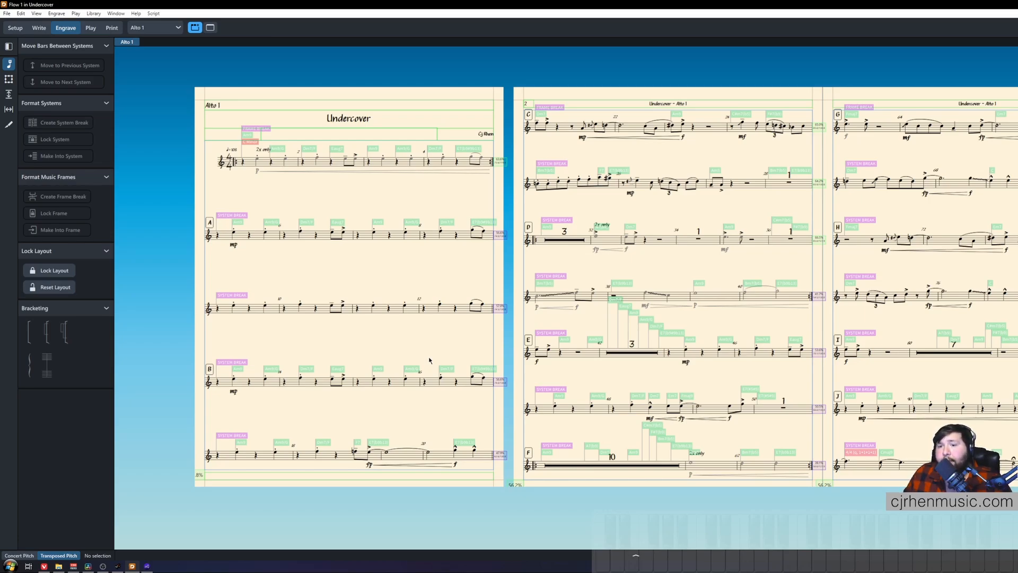
scroll(431, 352, "up", 5)
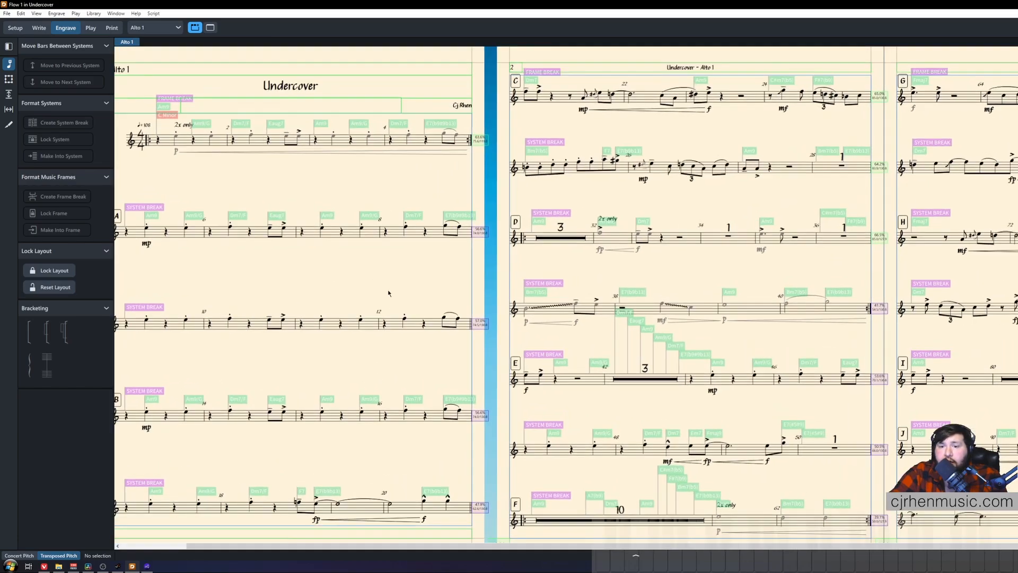
left_click(247, 313)
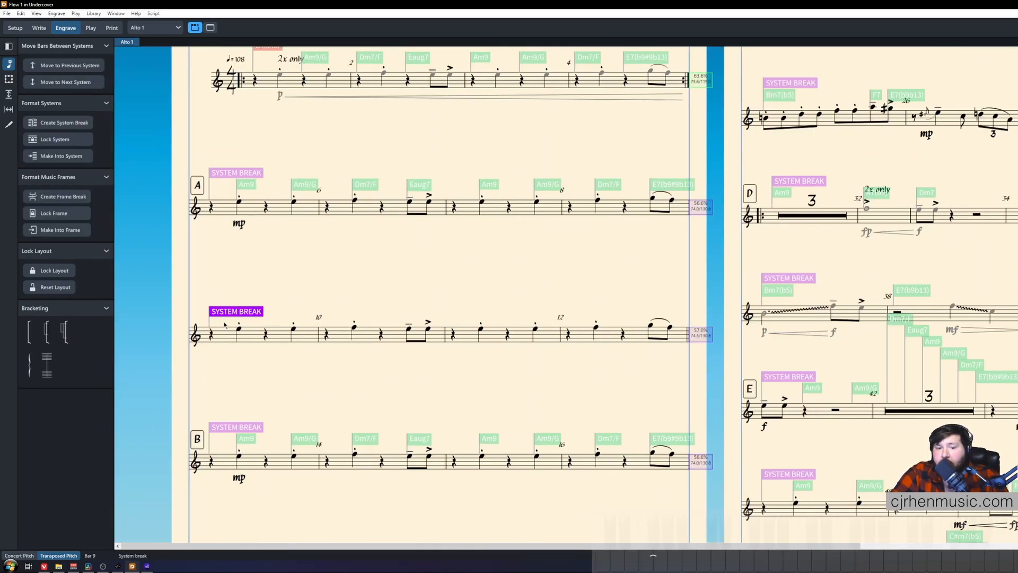
scroll(224, 324, "down", 3)
scroll(583, 79, "up", 5)
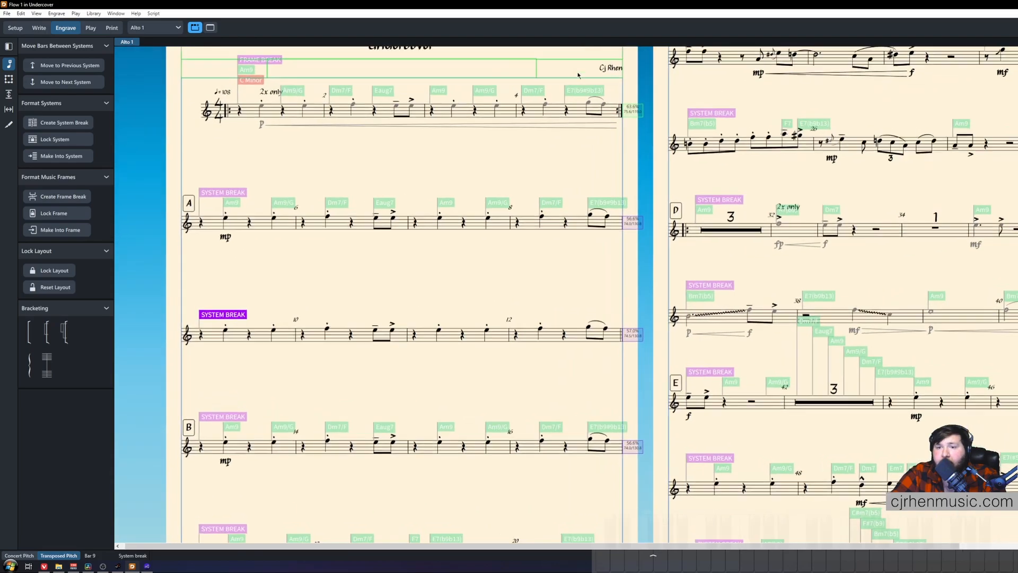
scroll(483, 108, "up", 2)
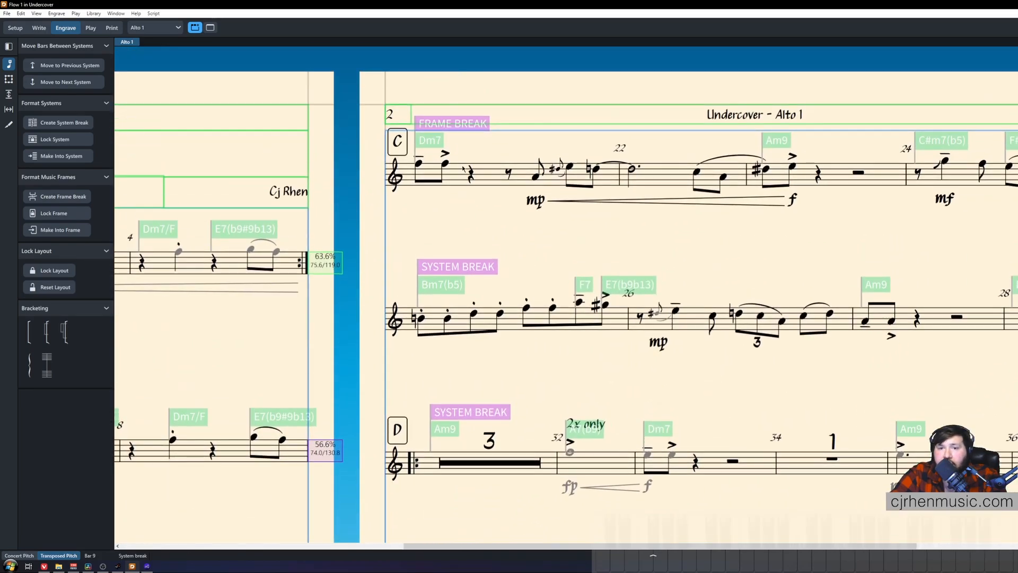
scroll(345, 192, "down", 3)
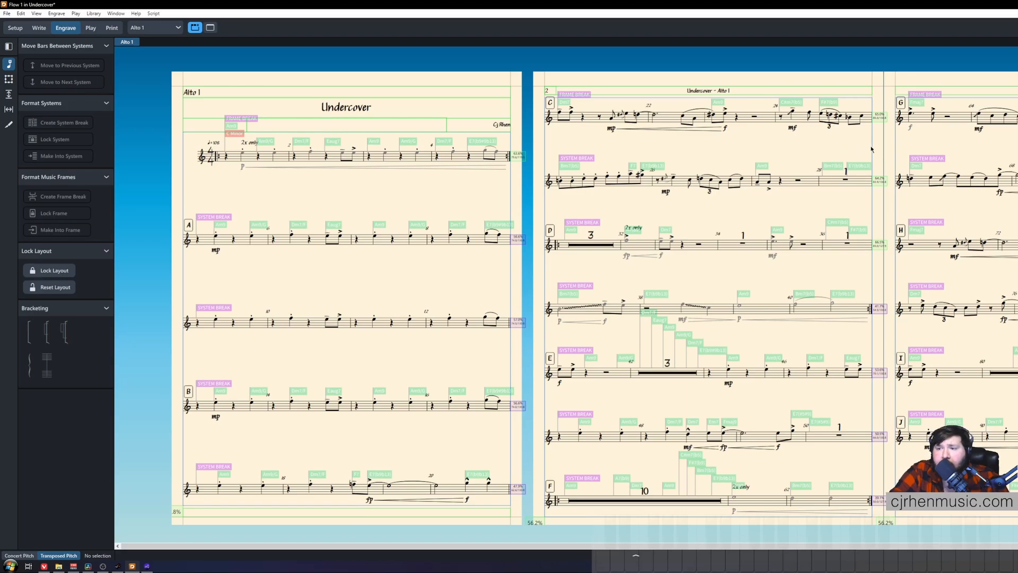
Make bars 1–24 into one frame, using the opening start-repeat barline and the barline ending bar 24 as its limits.
left_click_drag(880, 140, 549, 93)
left_click(595, 139)
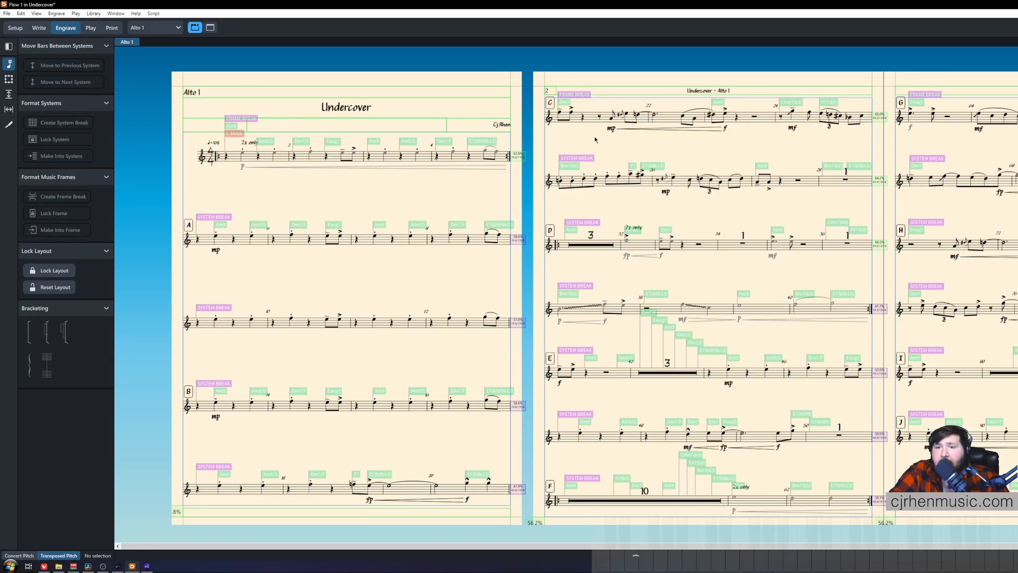
left_click(872, 117)
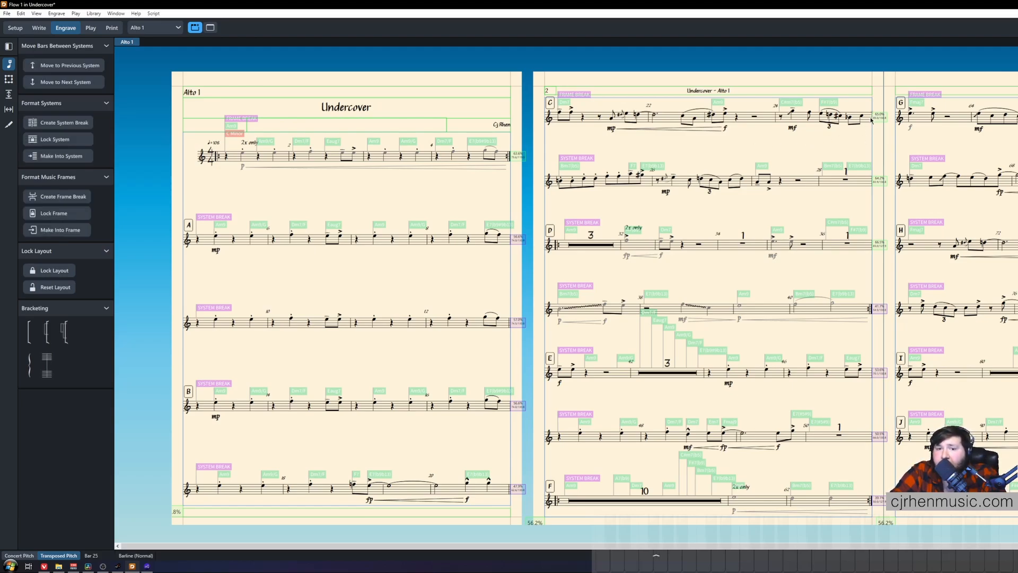
left_click(218, 158, "ctrl")
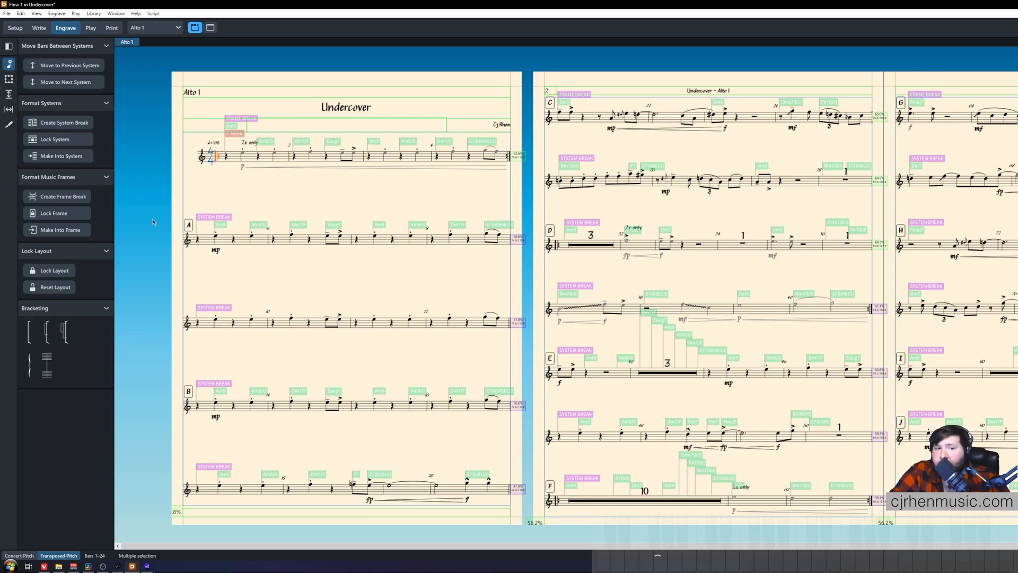
left_click(60, 229)
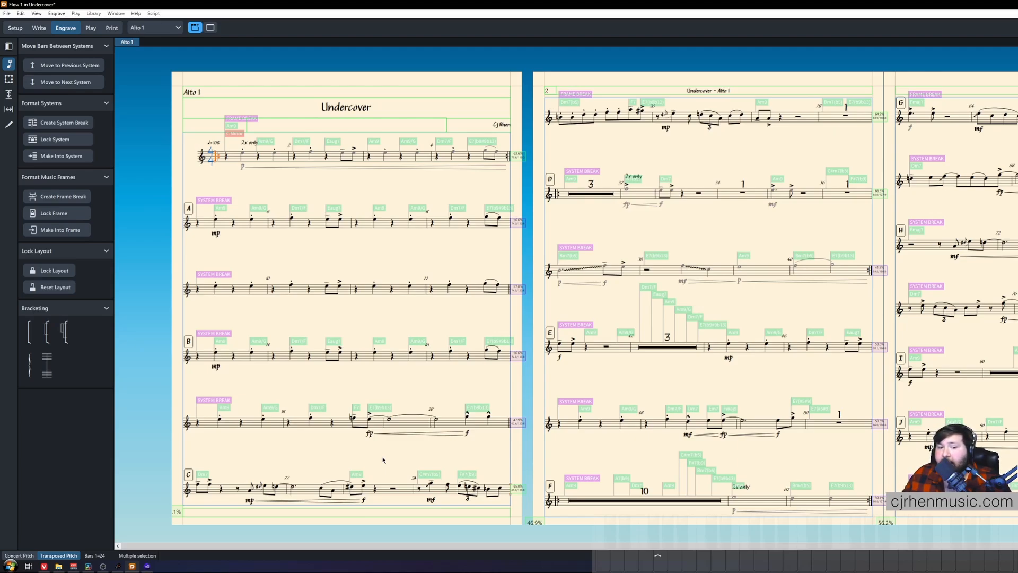
Examine the rehearsal mark C system by selecting all of bars 21–24 on the first page, and clear the selection.
left_click(244, 458)
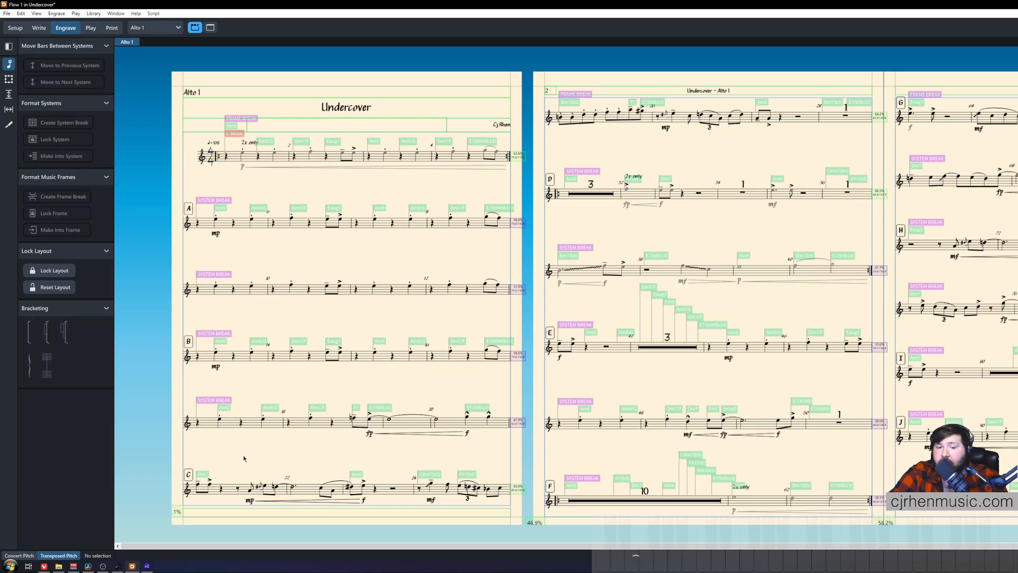
left_click_drag(179, 457, 520, 516)
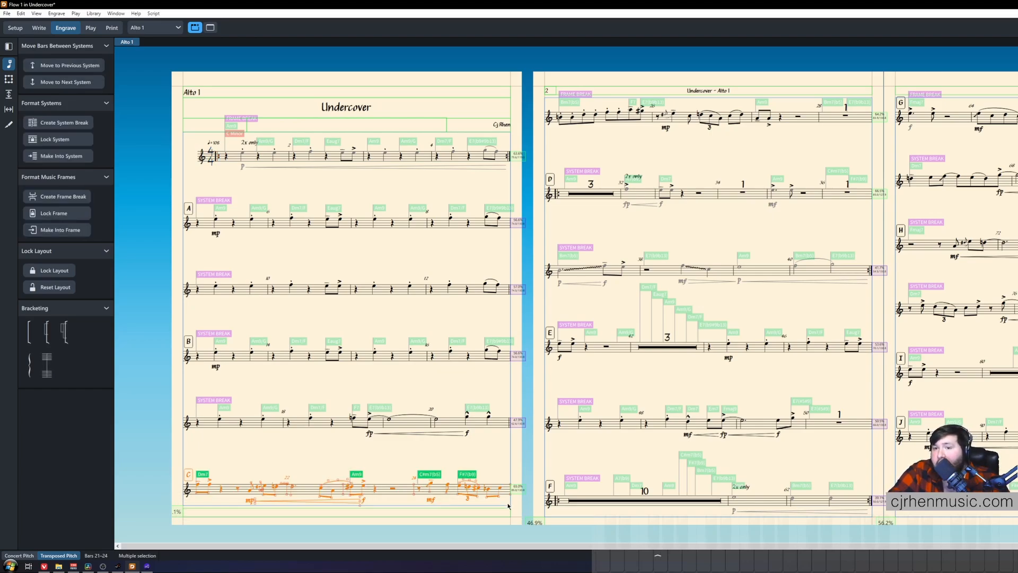
left_click(366, 252)
scroll(367, 252, "up", 5)
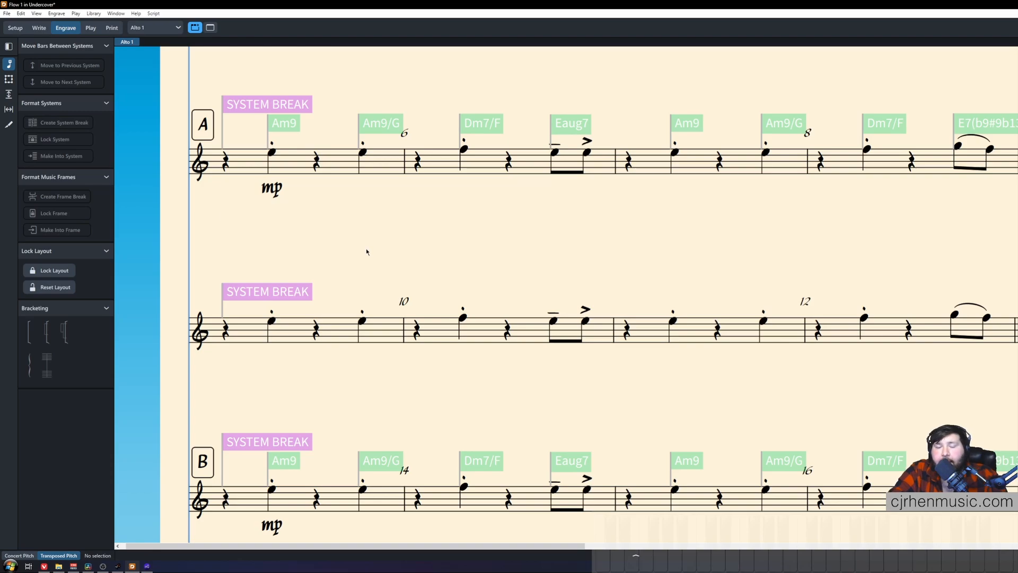
Select the barline between bars 6 and 7 in the rehearsal mark A system as a possible system break point.
left_click(616, 162)
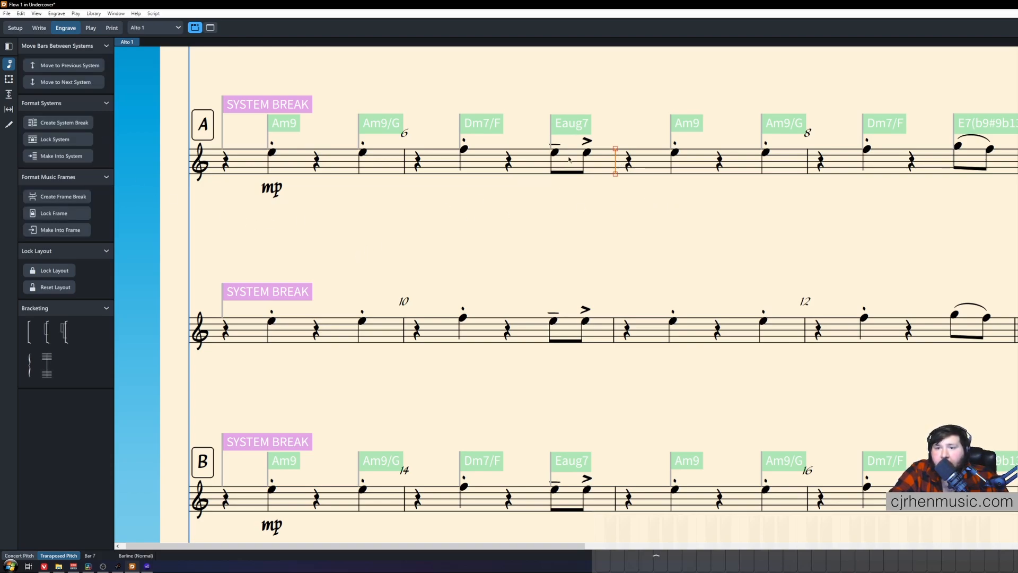
key("Escape")
left_click(615, 164)
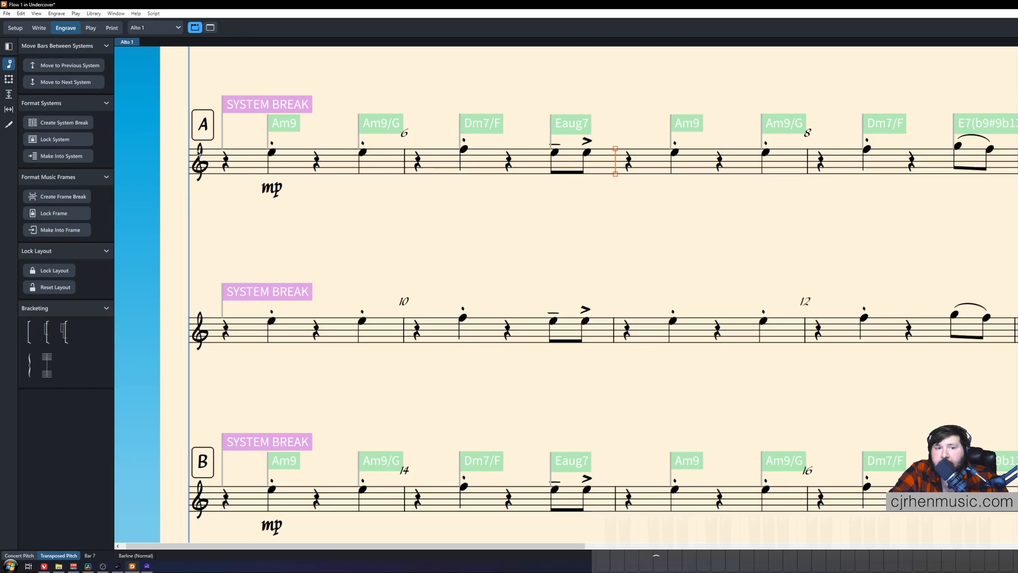
left_click(86, 123)
left_click(209, 232)
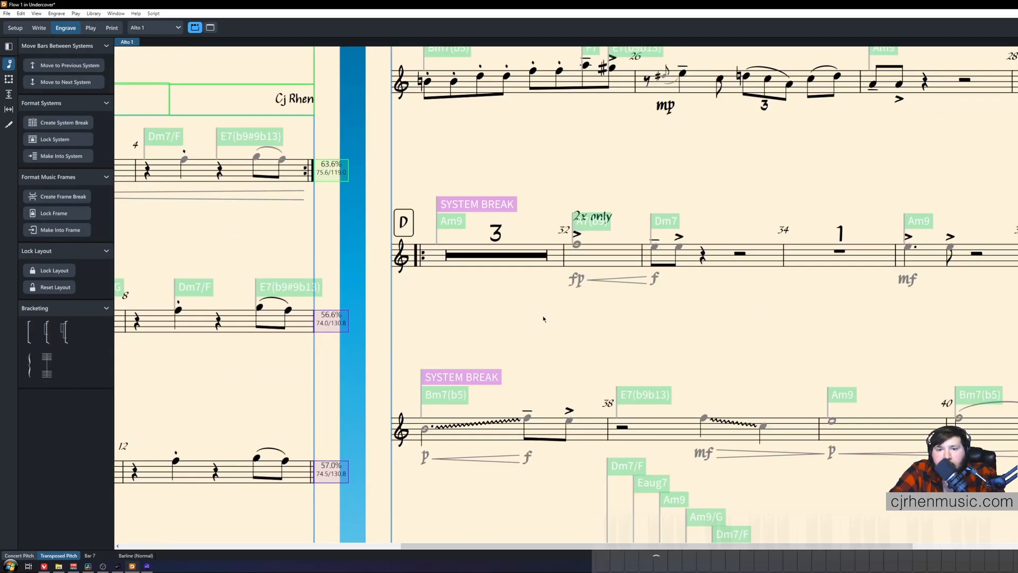
Examine the frame break and first note at bar 25 on page 2, leaving nothing selected.
scroll(542, 319, "up", 2)
scroll(536, 325, "up", 1)
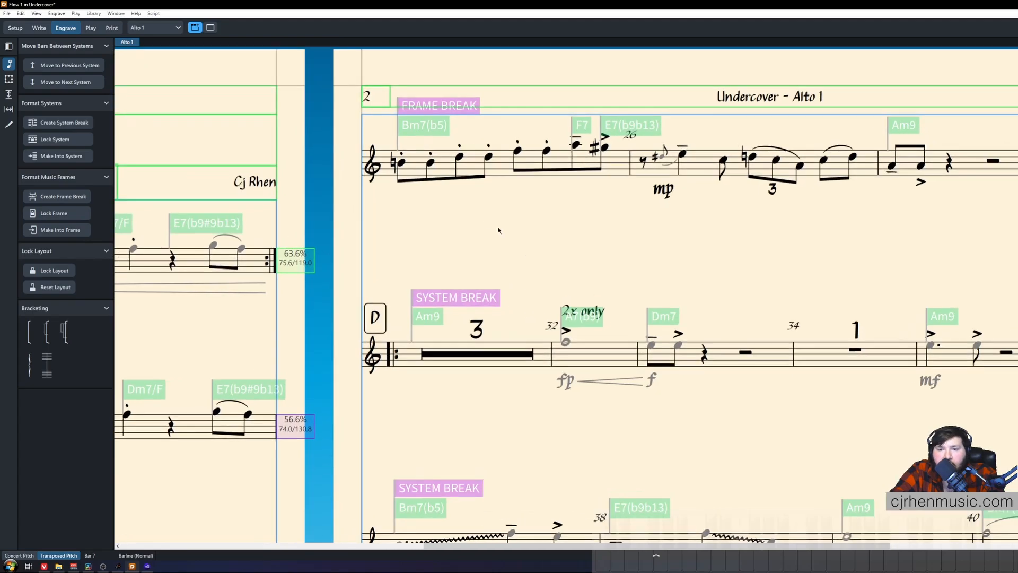
left_click(500, 229)
left_click(431, 105)
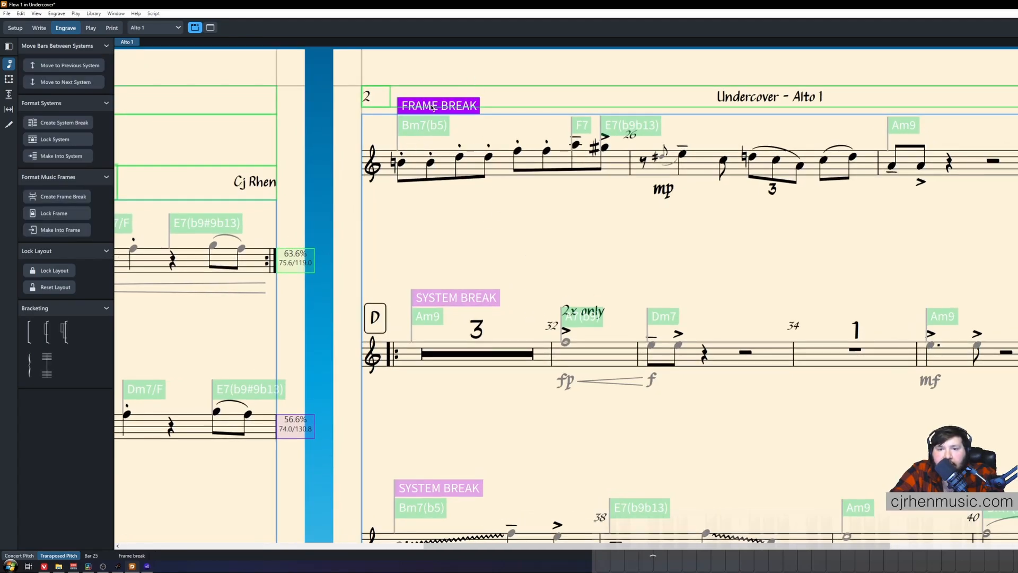
left_click(401, 163)
key("Escape")
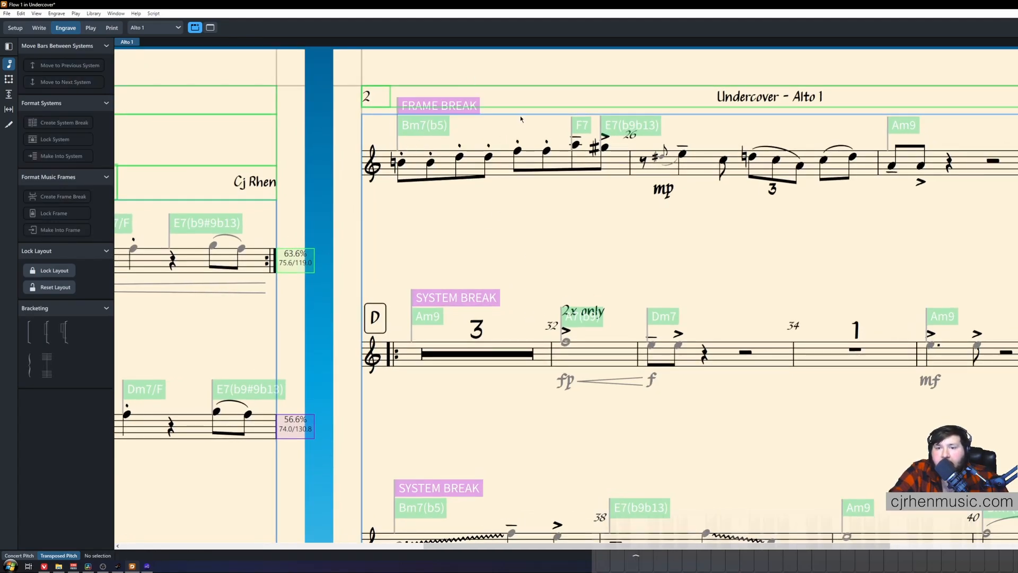